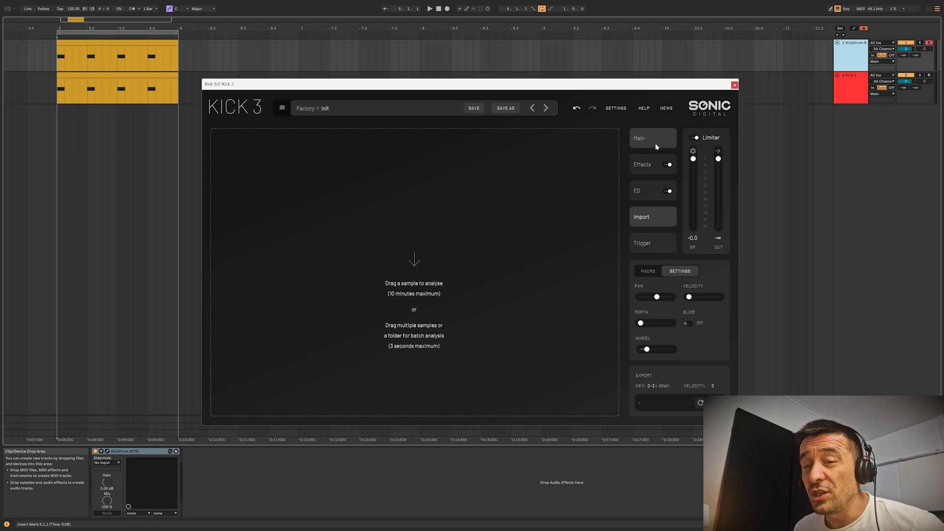
Review Kick 3's Main, Effects and Trigger pages and its list of insert effects, and briefly view the KickDrum plug-in.
{"action": "left_click", "coordinate": [655, 143]}
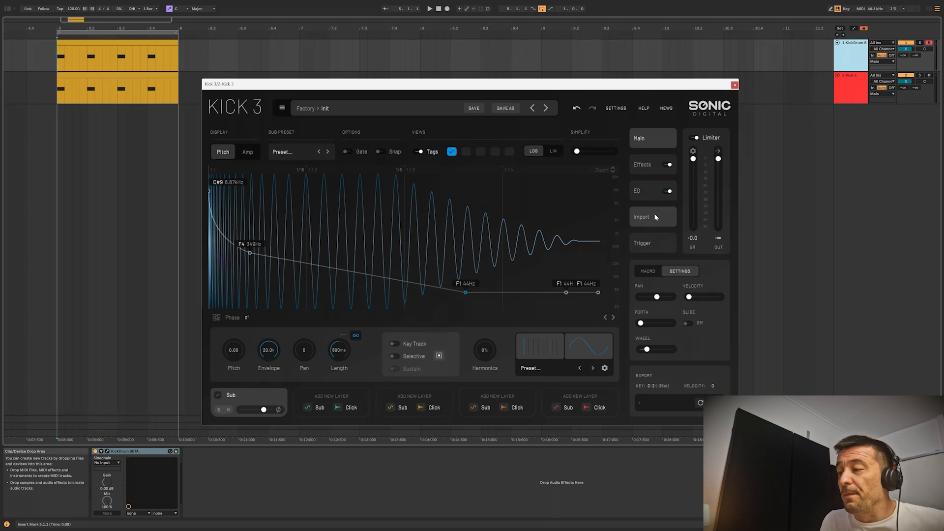
{"action": "left_click", "coordinate": [652, 169]}
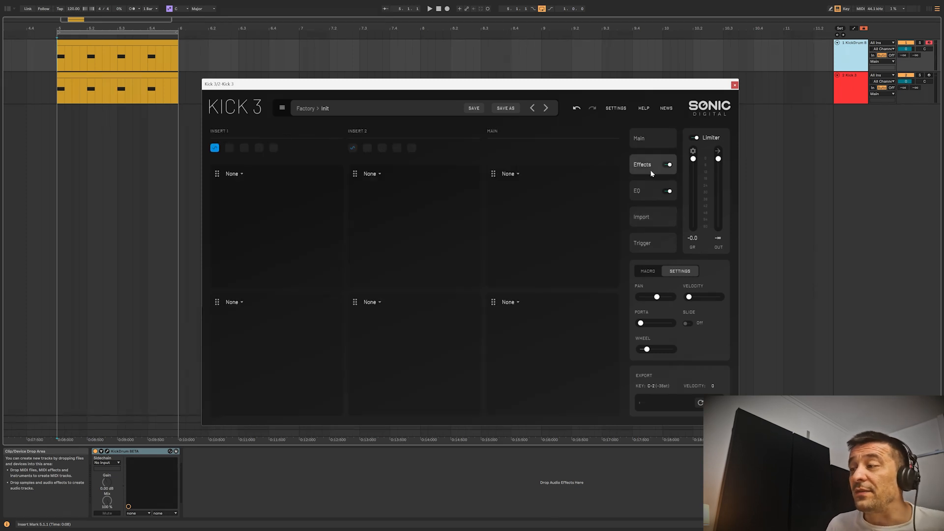
{"action": "left_click", "coordinate": [241, 174]}
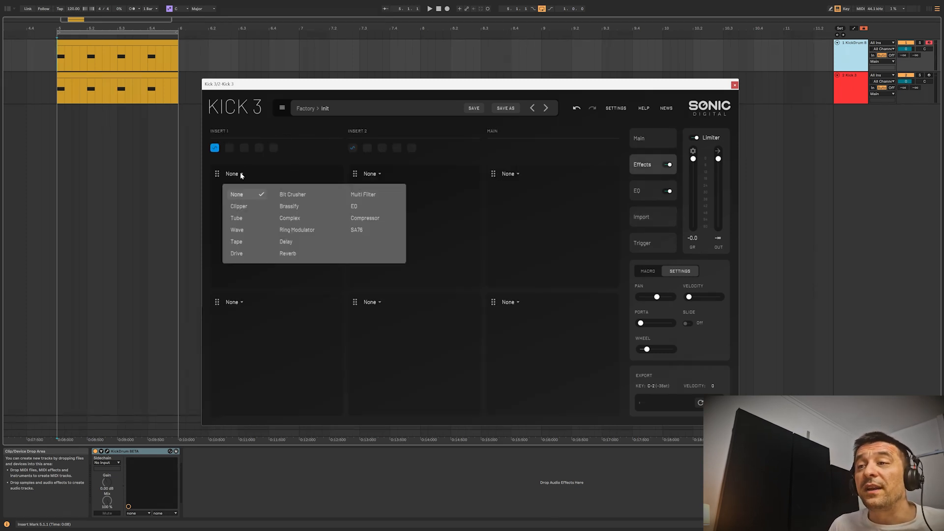
{"action": "left_click", "coordinate": [307, 155]}
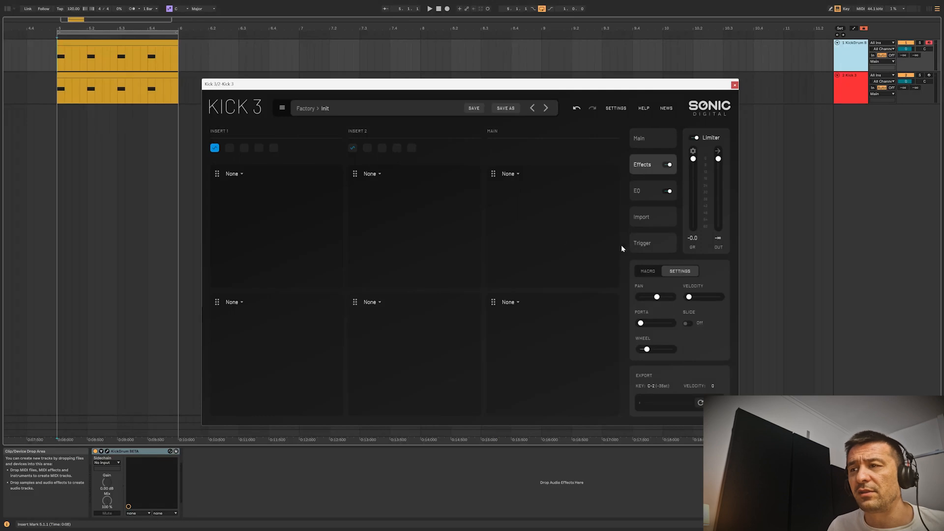
{"action": "left_click", "coordinate": [644, 243]}
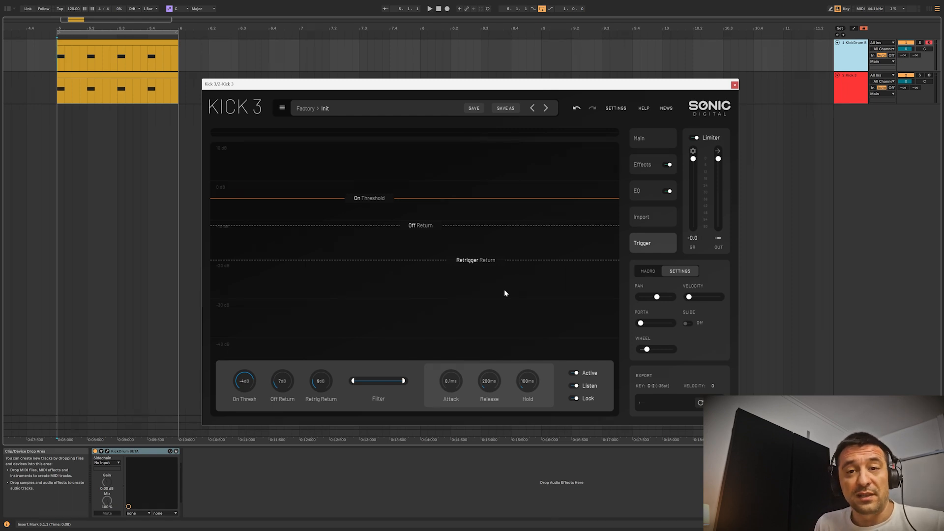
{"action": "left_click", "coordinate": [649, 142]}
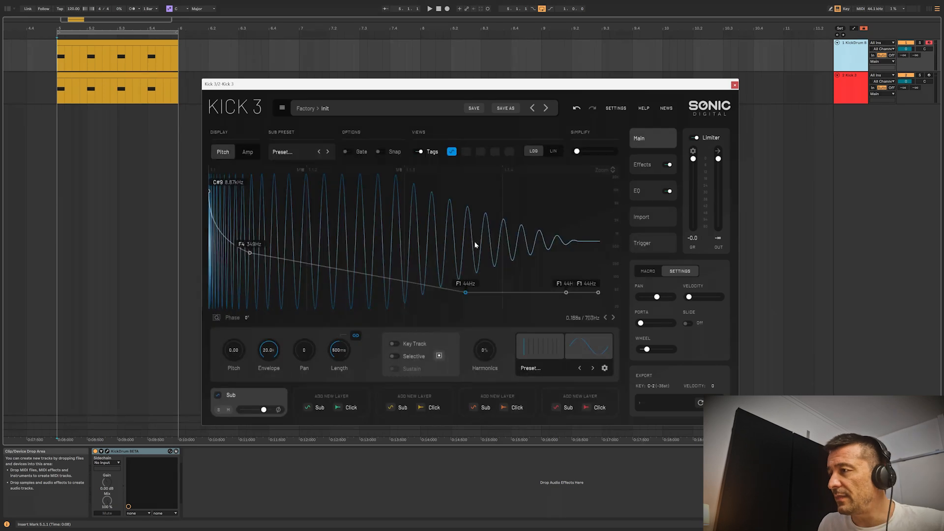
{"action": "left_click", "coordinate": [112, 452]}
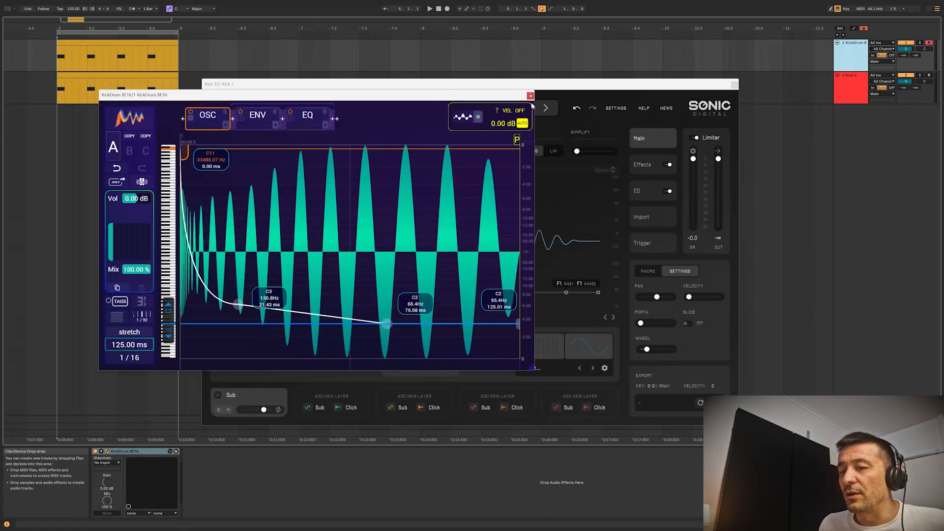
{"action": "left_click", "coordinate": [531, 96]}
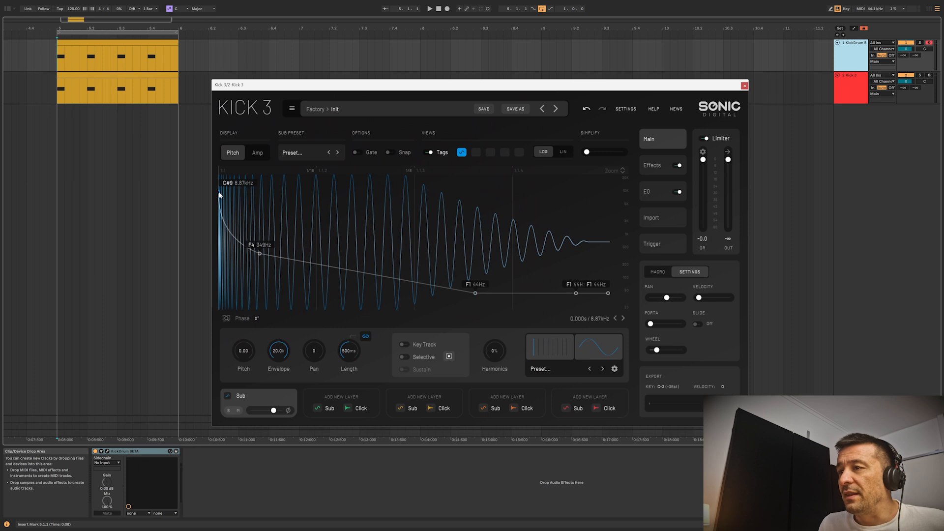
Flatten Kick 3's pitch envelope to 20 Hz by removing the 349 Hz node and lowering the remaining nodes.
{"action": "left_click_drag", "start_coordinate": [219, 192], "coordinate": [244, 269]}
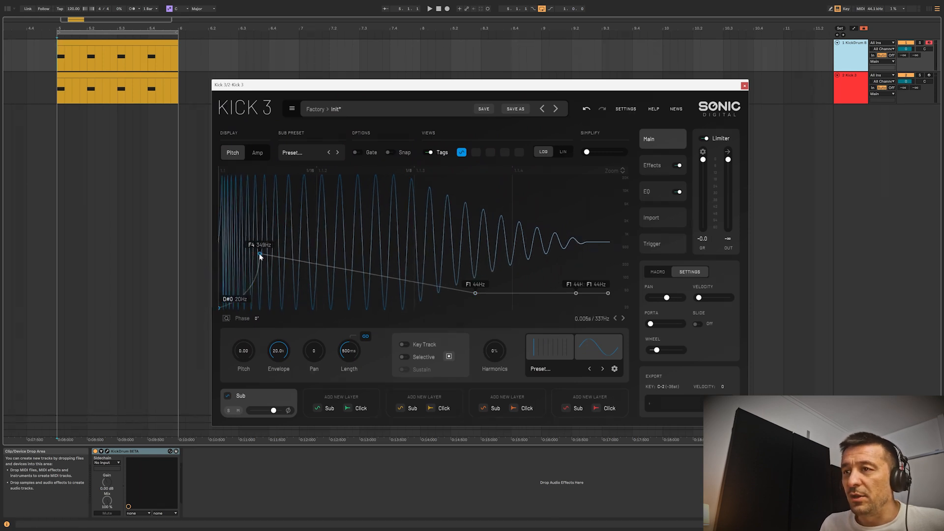
{"action": "double_click", "coordinate": [259, 254]}
{"action": "left_click_drag", "start_coordinate": [475, 293], "coordinate": [352, 319]}
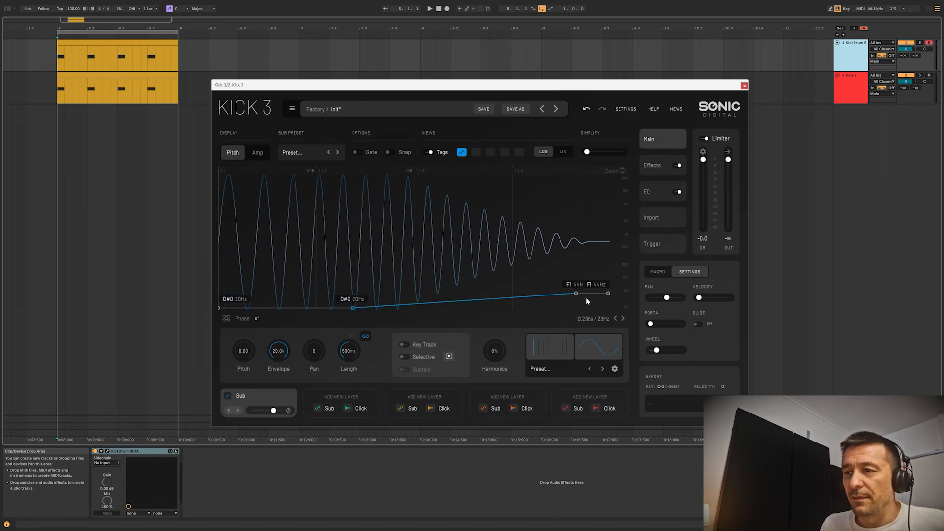
{"action": "left_click_drag", "start_coordinate": [576, 294], "coordinate": [473, 318]}
{"action": "left_click_drag", "start_coordinate": [608, 293], "coordinate": [608, 307]}
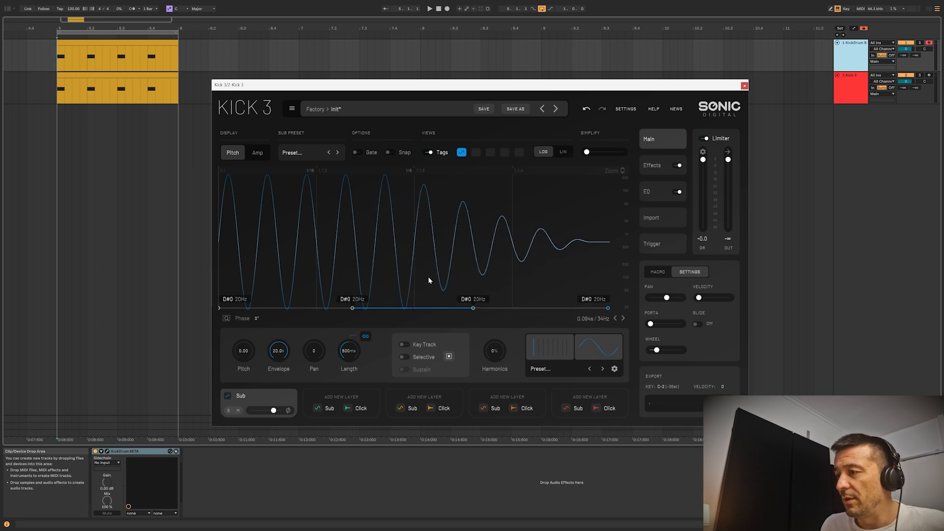
Raise the end of the amp envelope to 1.00 and return to the pitch envelope.
{"action": "left_click", "coordinate": [257, 152]}
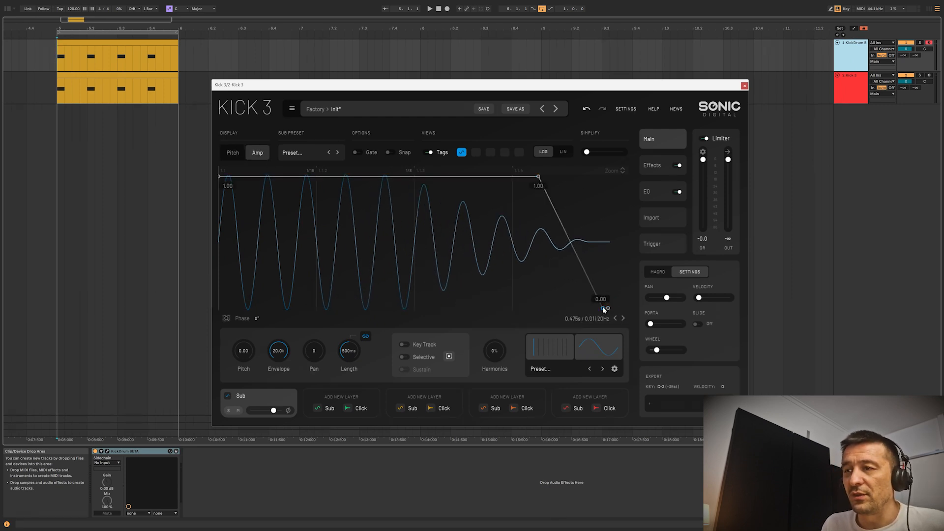
{"action": "left_click_drag", "start_coordinate": [603, 309], "coordinate": [609, 177]}
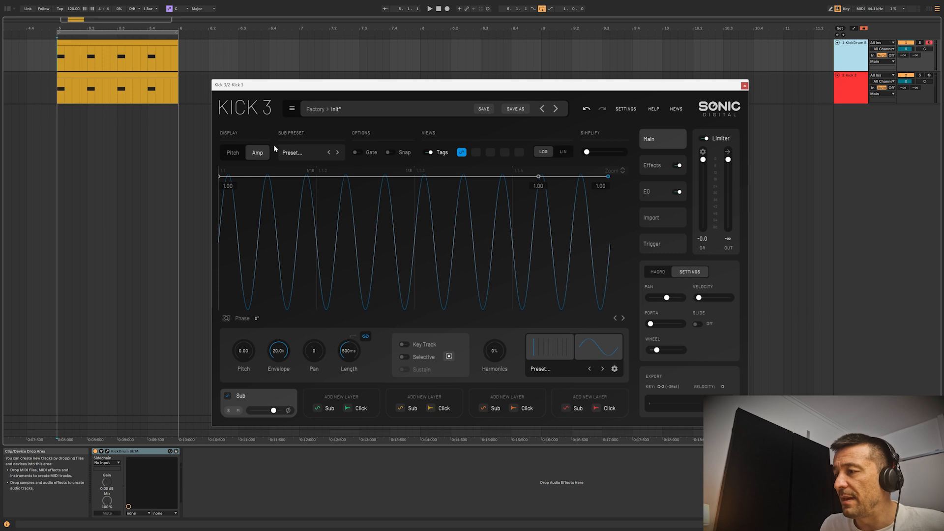
{"action": "left_click", "coordinate": [233, 153]}
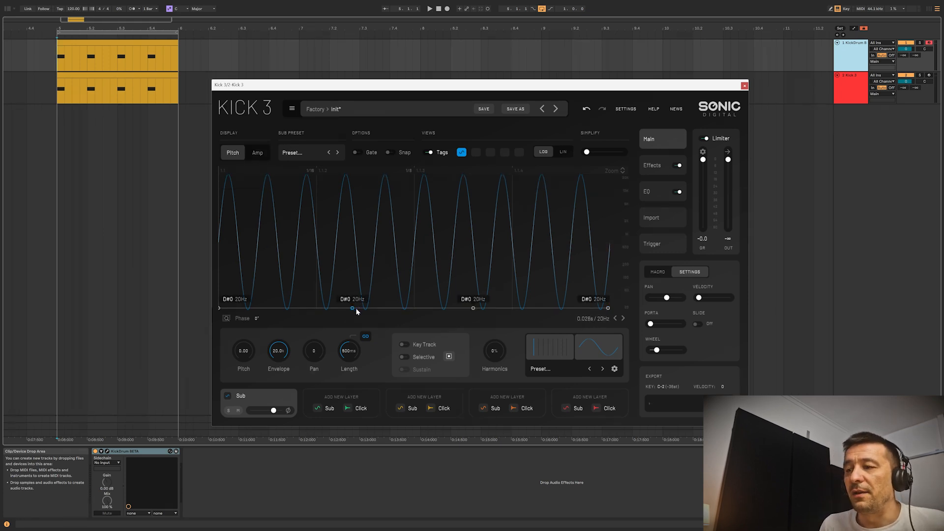
Place one pitch node at the 1/8 mark at 20 Hz and raise the following node directly above it to about 18.5 kHz.
{"action": "left_click_drag", "start_coordinate": [372, 310], "coordinate": [416, 330]}
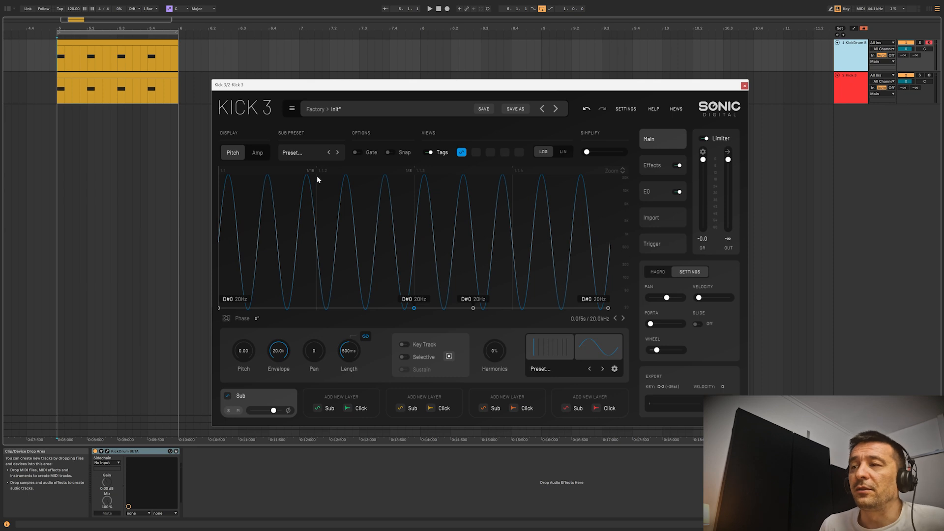
{"action": "left_click", "coordinate": [71, 10]}
{"action": "left_click_drag", "start_coordinate": [473, 308], "coordinate": [416, 175]}
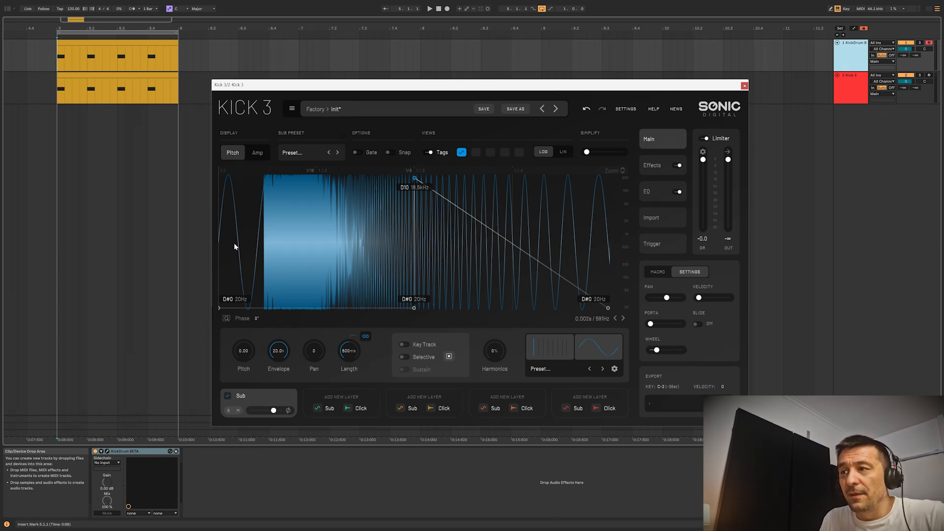
Inspect the waveform around the pitch jump and add a 20 Hz pitch node just after the 18.5 kHz peak.
{"action": "scroll", "coordinate": [235, 246], "scroll_direction": "up", "scroll_amount": 5}
{"action": "scroll", "coordinate": [264, 238], "scroll_direction": "up", "scroll_amount": 2}
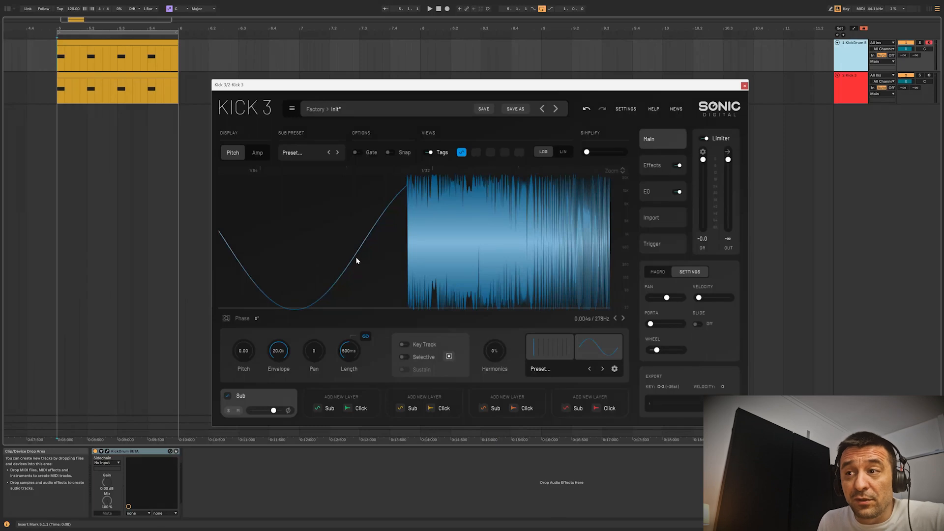
{"action": "scroll", "coordinate": [374, 251], "scroll_direction": "down", "scroll_amount": 3}
{"action": "scroll", "coordinate": [374, 252], "scroll_direction": "down", "scroll_amount": 3}
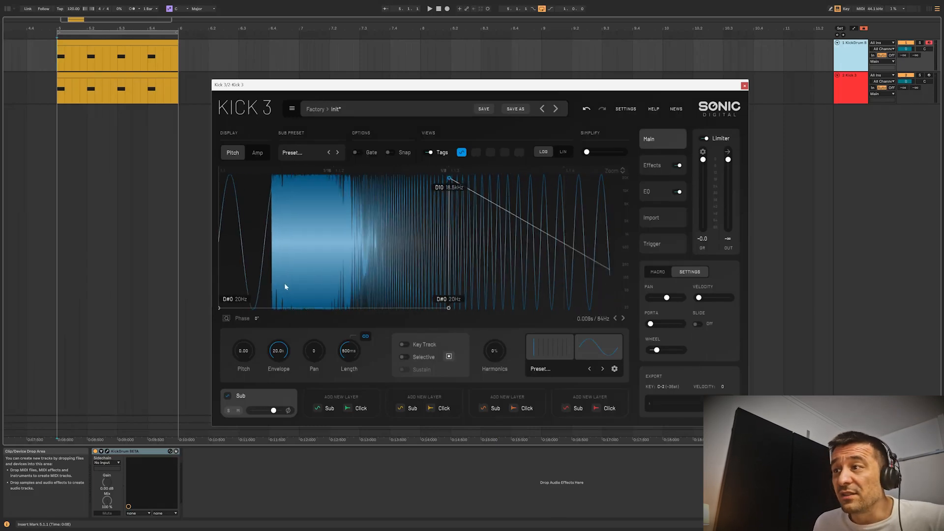
{"action": "scroll", "coordinate": [267, 288], "scroll_direction": "down", "scroll_amount": 1}
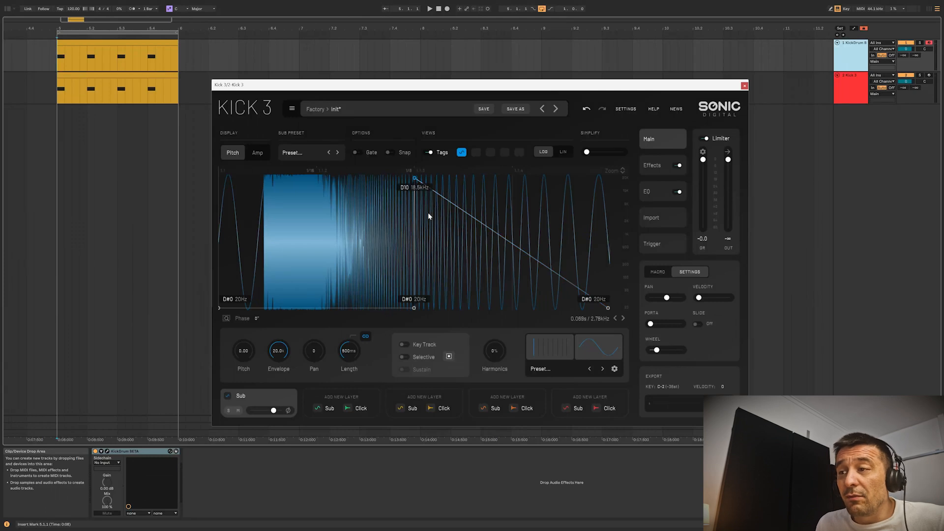
{"action": "scroll", "coordinate": [425, 211], "scroll_direction": "up", "scroll_amount": 4}
{"action": "scroll", "coordinate": [451, 210], "scroll_direction": "up", "scroll_amount": 5}
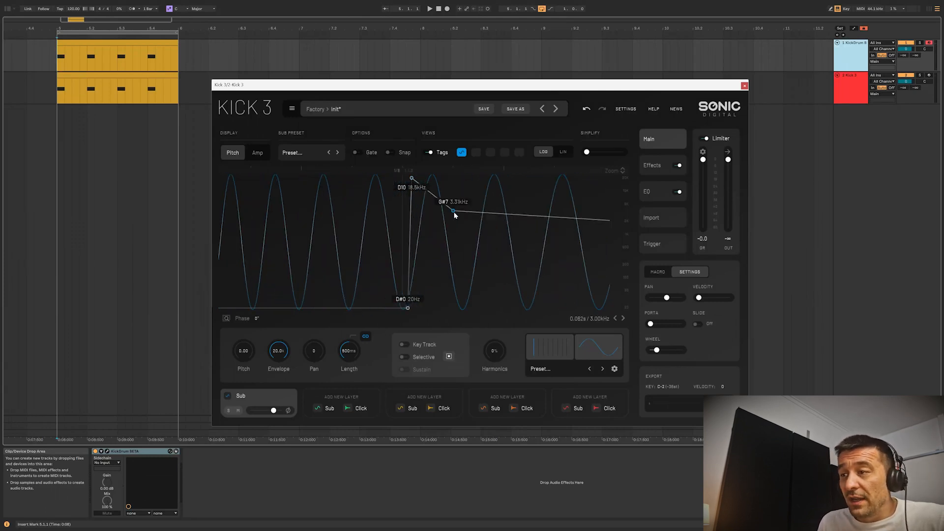
{"action": "scroll", "coordinate": [435, 322], "scroll_direction": "up", "scroll_amount": 2}
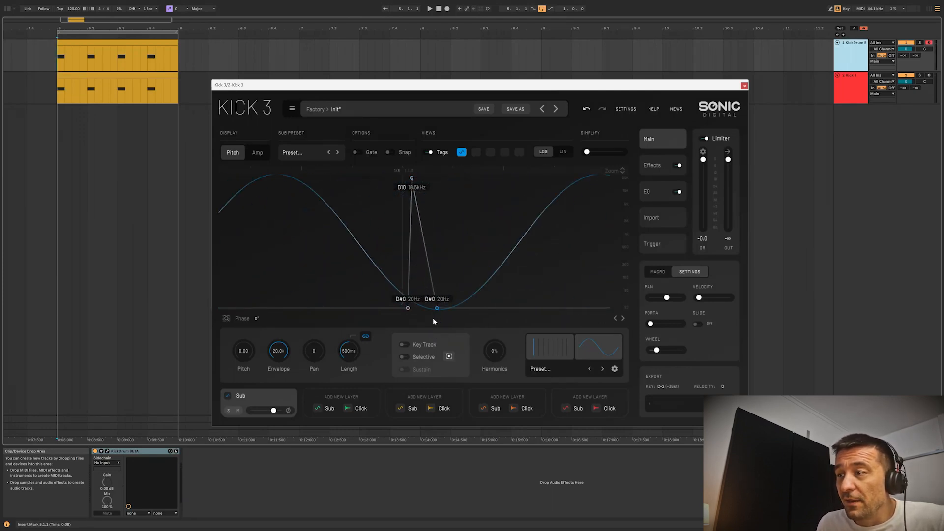
{"action": "scroll", "coordinate": [484, 251], "scroll_direction": "down", "scroll_amount": 5}
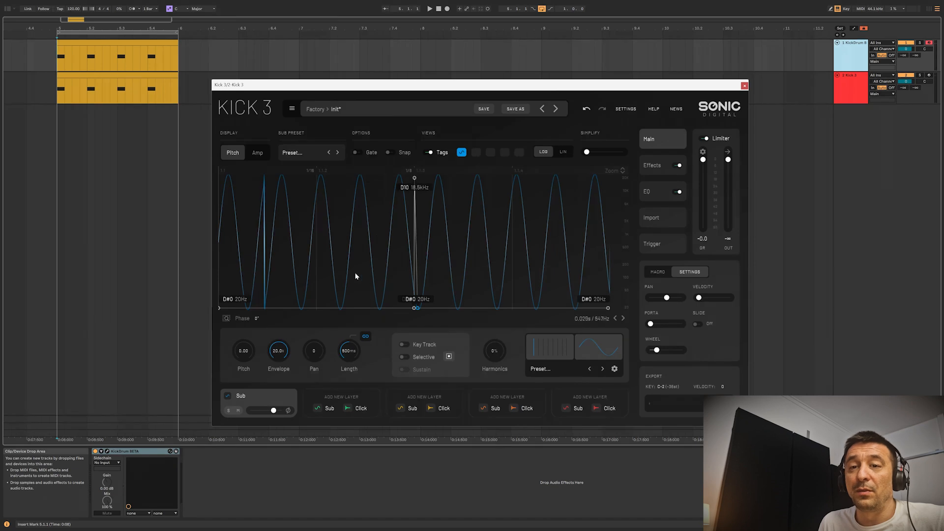
Open the KickDrum plug-in and flatten its pitch curve by lowering all four nodes to about 18.9 Hz.
{"action": "left_click", "coordinate": [107, 451]}
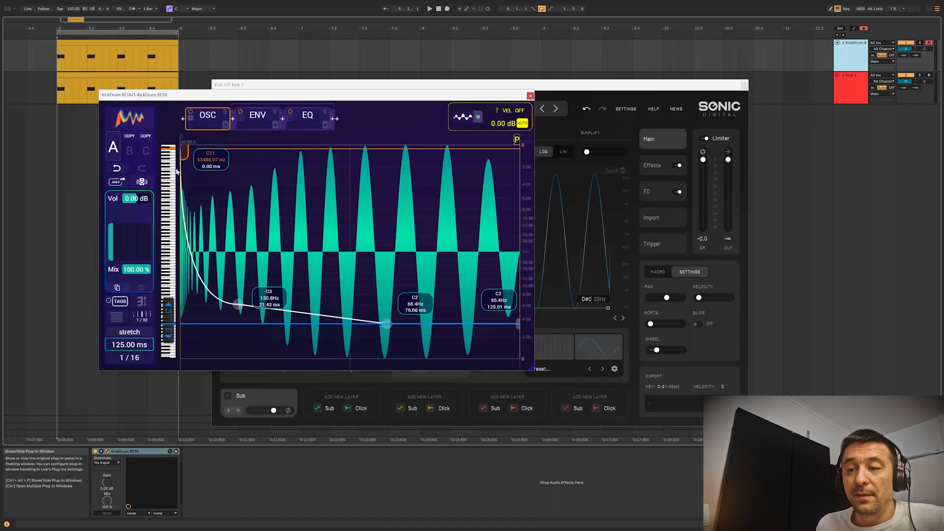
{"action": "left_click_drag", "start_coordinate": [182, 148], "coordinate": [182, 356]}
{"action": "left_click_drag", "start_coordinate": [240, 307], "coordinate": [238, 355]}
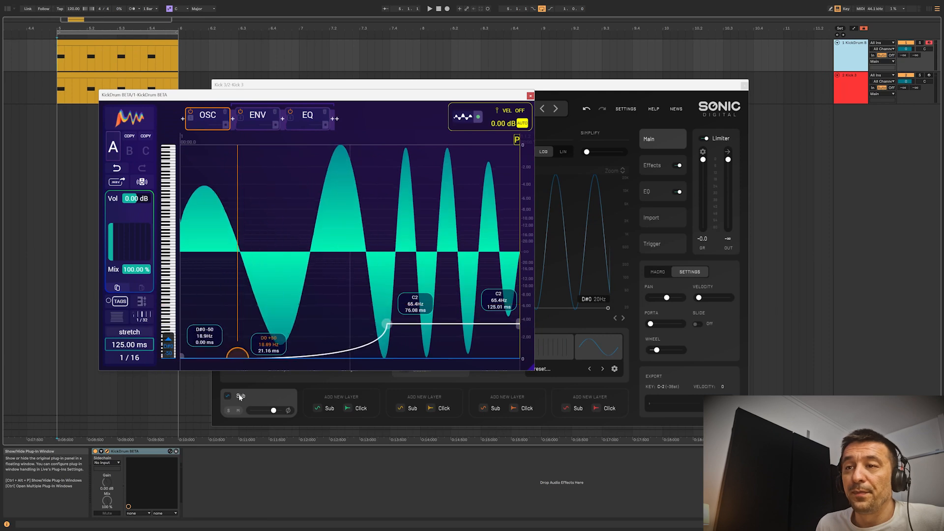
{"action": "left_click_drag", "start_coordinate": [388, 324], "coordinate": [388, 380]}
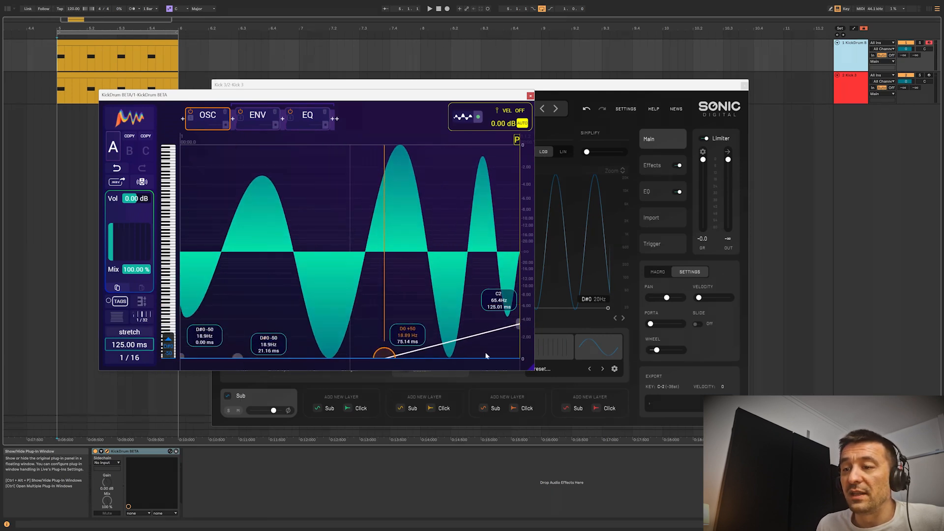
{"action": "left_click_drag", "start_coordinate": [517, 326], "coordinate": [517, 359]}
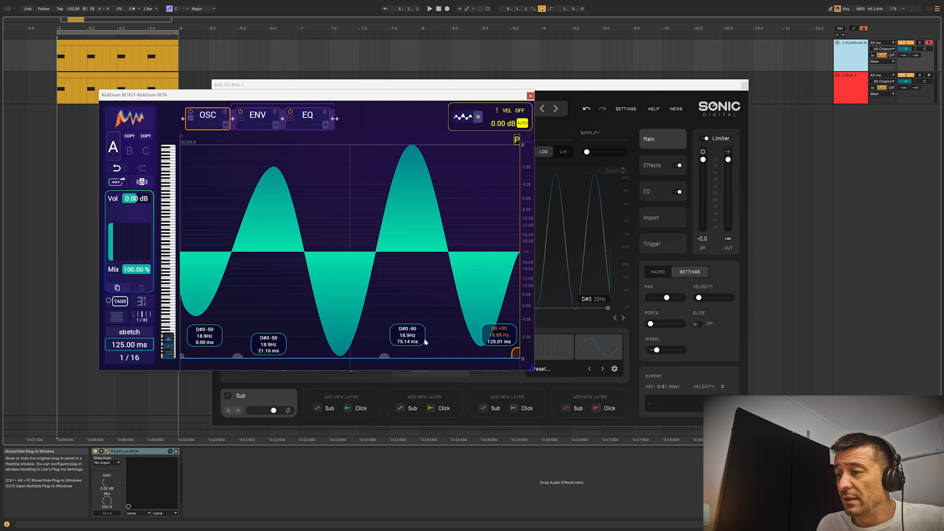
Create a near-vertical pitch jump from 18.9 Hz at about 60.9 ms to about 38690 Hz at about 61.4 ms.
{"action": "left_click_drag", "start_coordinate": [238, 355], "coordinate": [347, 147]}
{"action": "left_click_drag", "start_coordinate": [397, 319], "coordinate": [423, 208]}
{"action": "left_click_drag", "start_coordinate": [375, 231], "coordinate": [336, 365]}
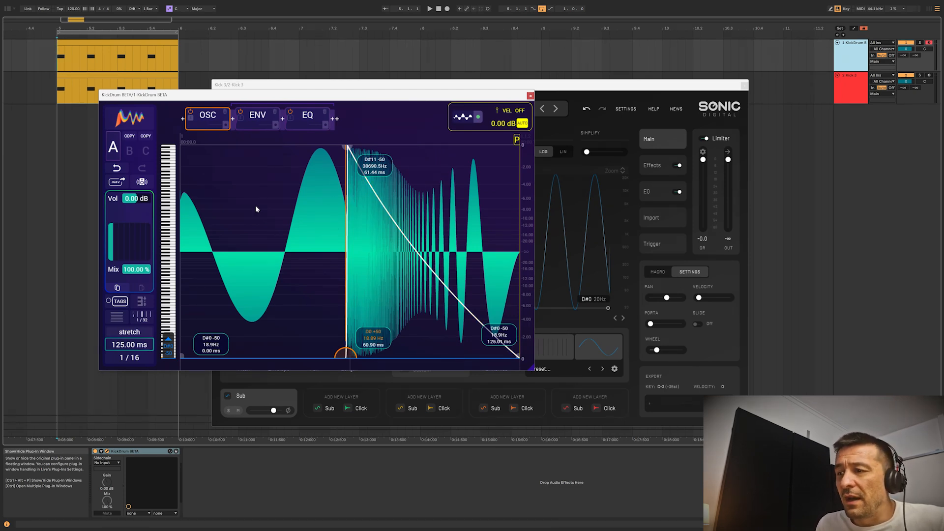
Slightly reshape the curve of the falling pitch segment after KickDrum's highest node.
{"action": "left_click", "coordinate": [134, 357]}
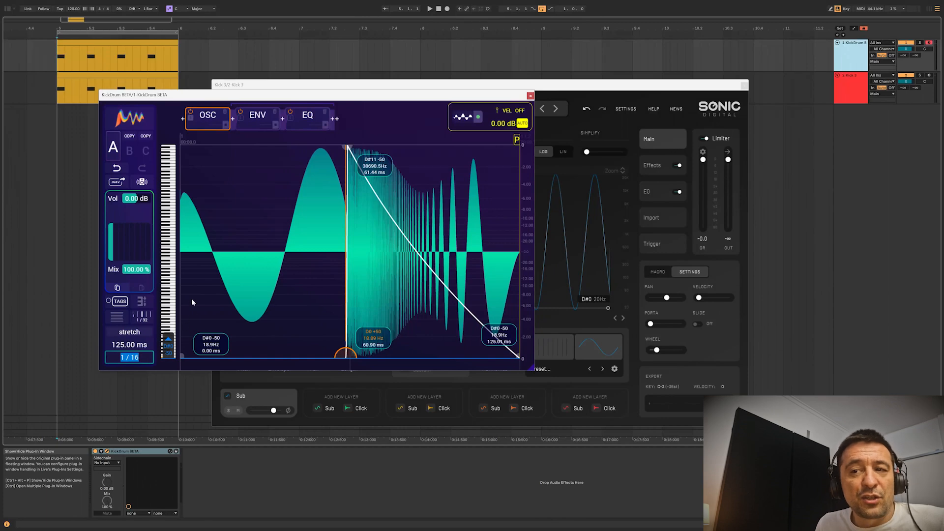
{"action": "left_click", "coordinate": [360, 124]}
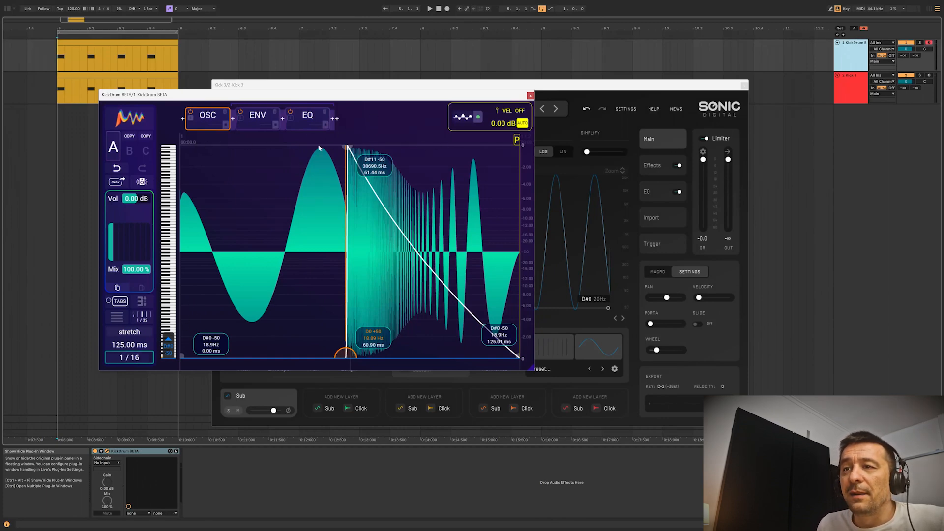
{"action": "left_click", "coordinate": [347, 147]}
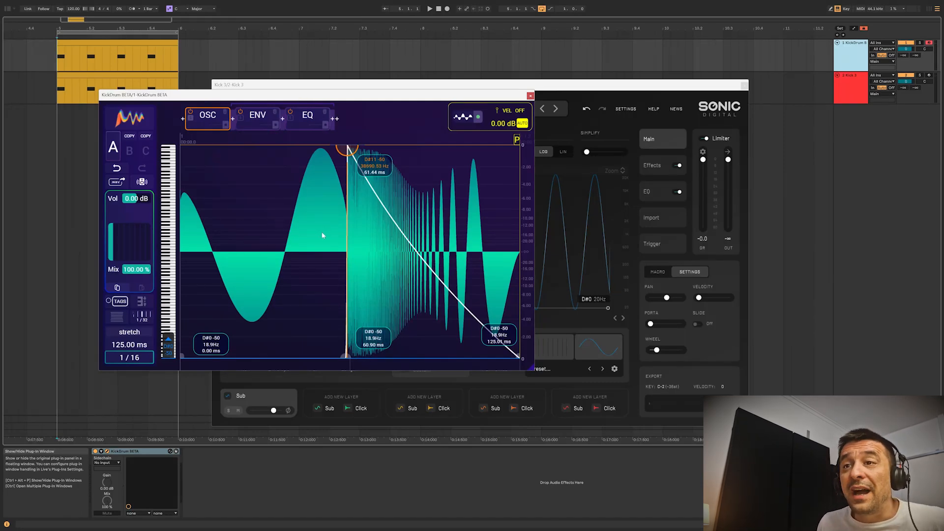
{"action": "left_click", "coordinate": [412, 266]}
{"action": "left_click_drag", "start_coordinate": [415, 251], "coordinate": [423, 242]}
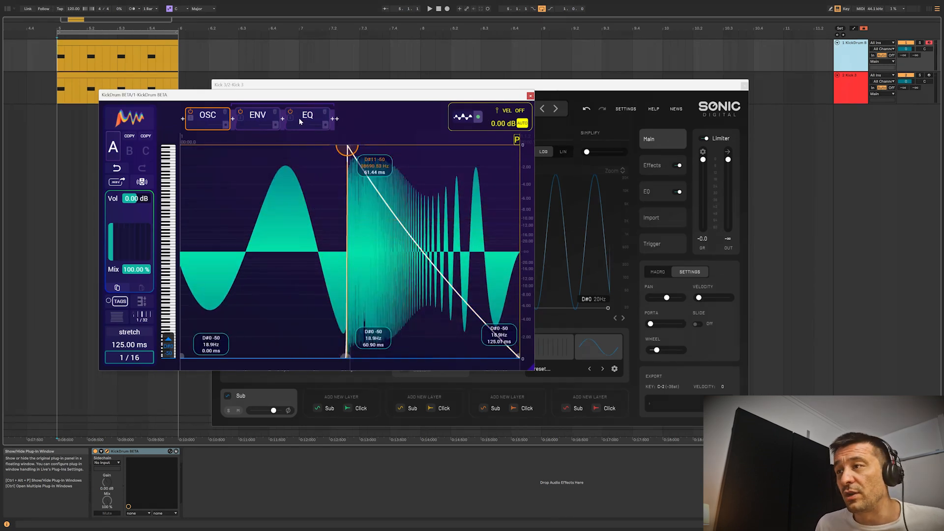
View the list of addable modules, move the P marker slightly before the waveform's end, and close KickDrum.
{"action": "left_click", "coordinate": [335, 120]}
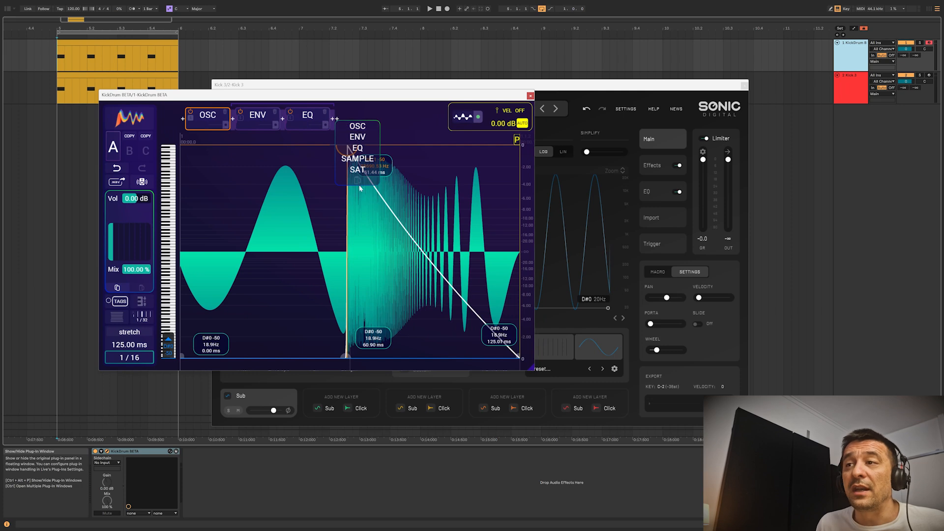
{"action": "left_click", "coordinate": [396, 122]}
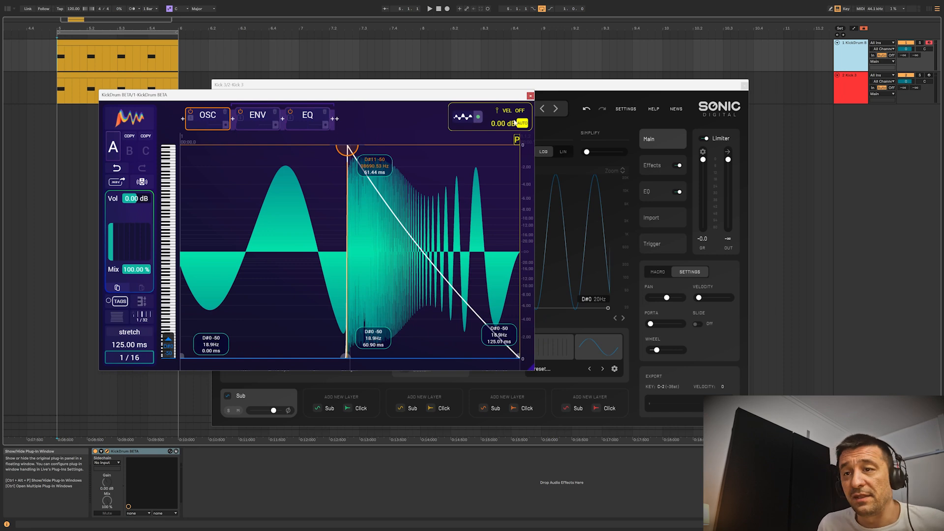
{"action": "mouse_move", "coordinate": [517, 141]}
{"action": "left_mouse_down"}
{"action": "mouse_move", "coordinate": [396, 140]}
{"action": "mouse_move", "coordinate": [475, 141]}
{"action": "left_mouse_up"}
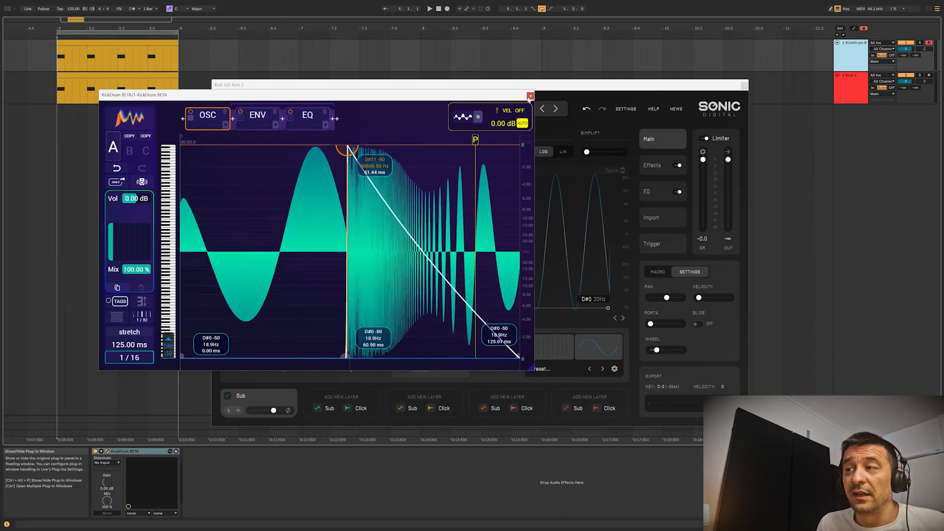
{"action": "left_click", "coordinate": [530, 96]}
Place a middle pitch node at about C5, 528 Hz in Kick 3 and lock its phase.
{"action": "left_click_drag", "start_coordinate": [415, 308], "coordinate": [489, 244]}
{"action": "right_click", "coordinate": [488, 244]}
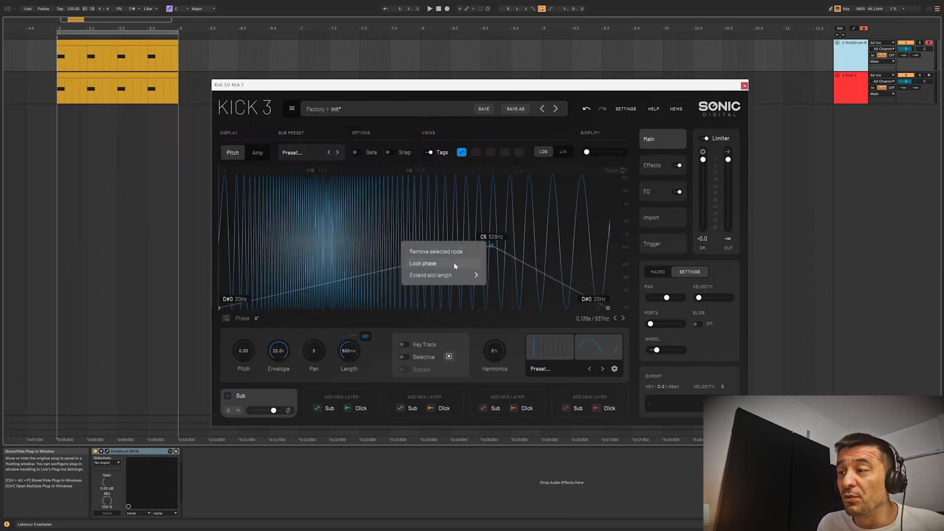
{"action": "left_click", "coordinate": [481, 263]}
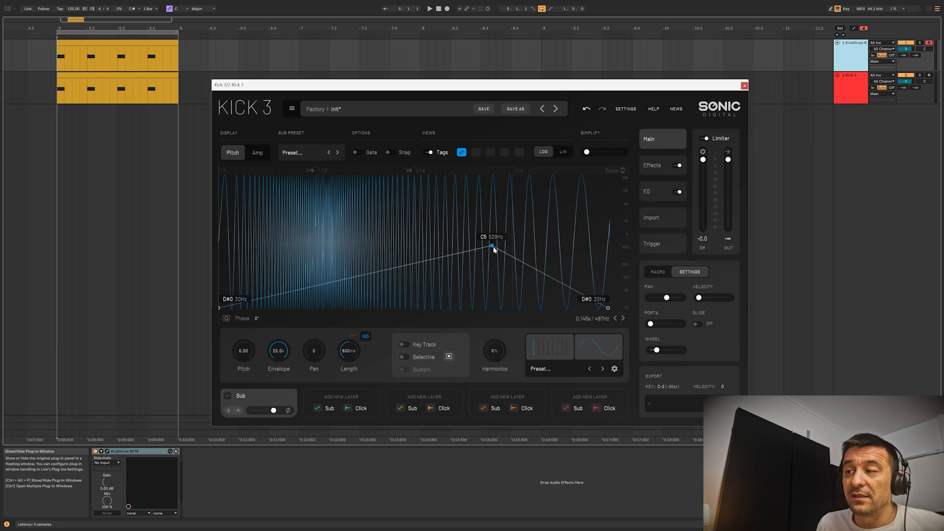
Move the middle node earlier to about 1.12 kHz, add a second node at about B5, 976 Hz, and lock the second node's phase.
{"action": "left_click_drag", "start_coordinate": [493, 247], "coordinate": [355, 232]}
{"action": "double_click", "coordinate": [486, 237]}
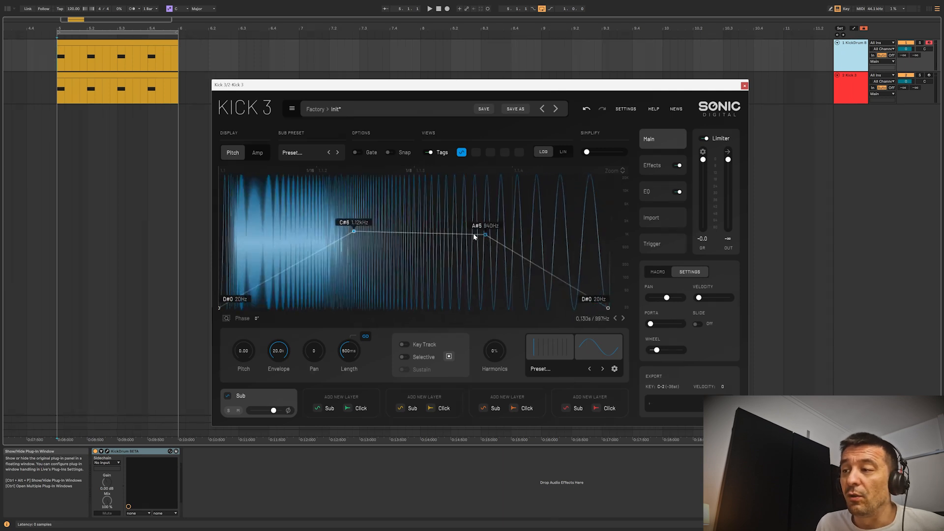
{"action": "left_click_drag", "start_coordinate": [485, 235], "coordinate": [473, 233]}
{"action": "right_click", "coordinate": [473, 234]}
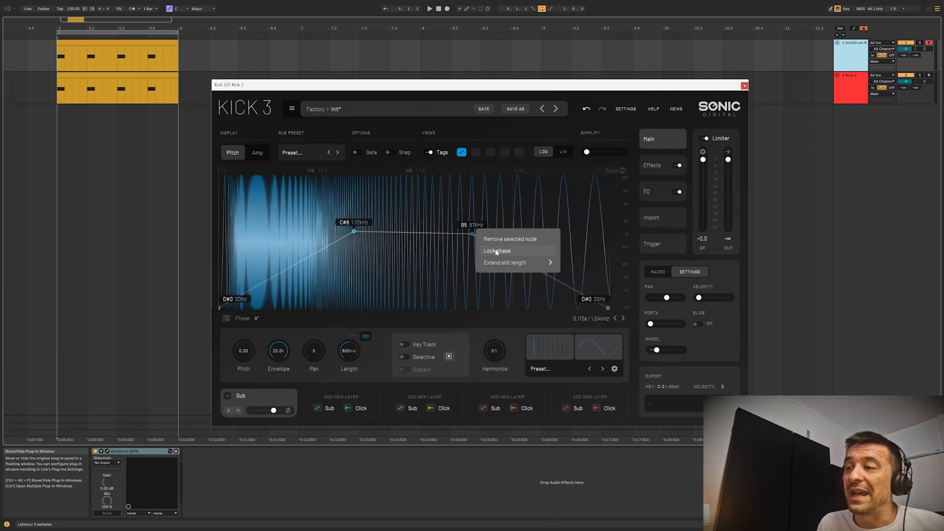
{"action": "left_click", "coordinate": [497, 251]}
Lower the first middle node to 20 Hz, shifting it slightly earlier, and lower the second to about 32 Hz.
{"action": "left_click_drag", "start_coordinate": [356, 234], "coordinate": [407, 324]}
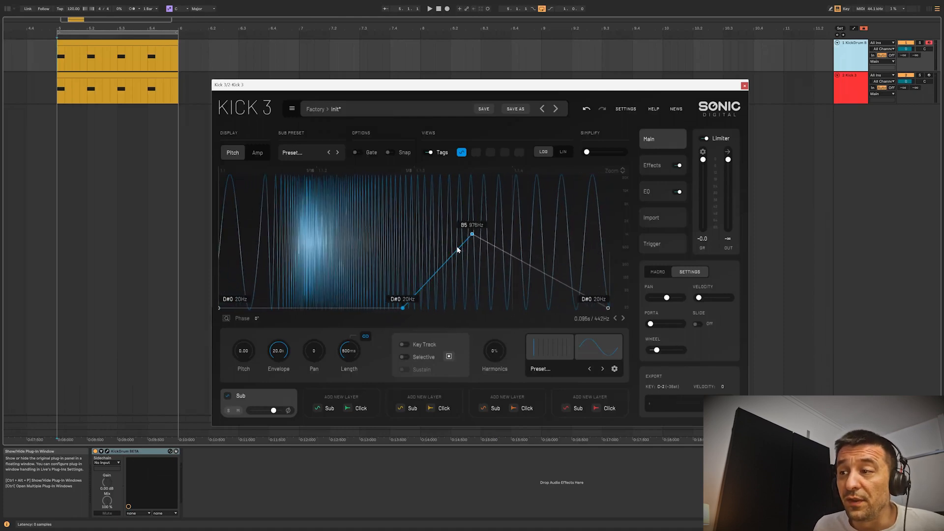
{"action": "left_click_drag", "start_coordinate": [476, 236], "coordinate": [471, 303]}
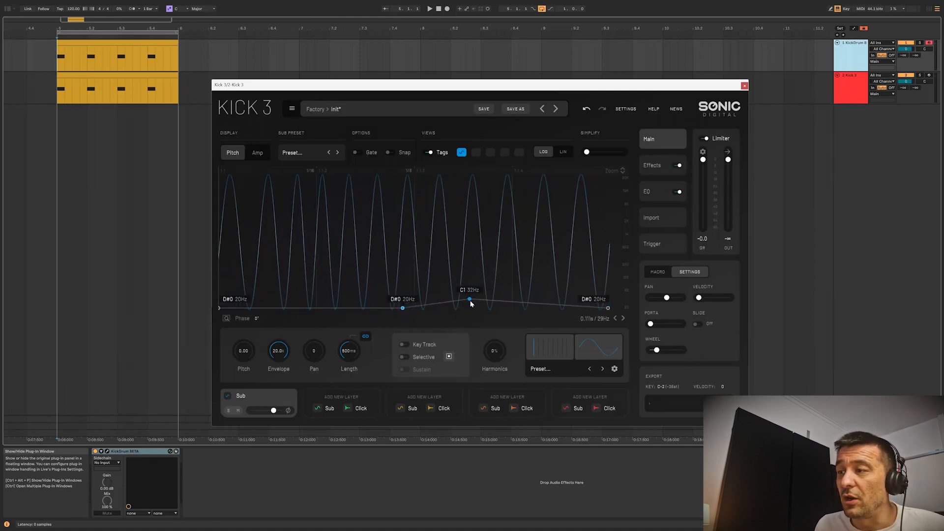
{"action": "left_click_drag", "start_coordinate": [413, 312], "coordinate": [396, 319]}
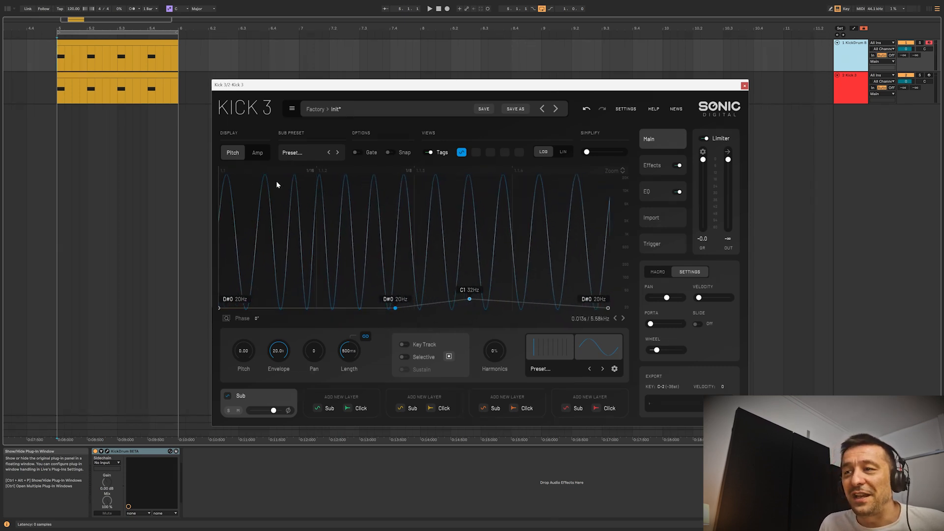
{"action": "mouse_move", "coordinate": [396, 319]}
{"action": "left_mouse_down"}
{"action": "mouse_move", "coordinate": [384, 320]}
{"action": "mouse_move", "coordinate": [394, 320]}
{"action": "left_mouse_up"}
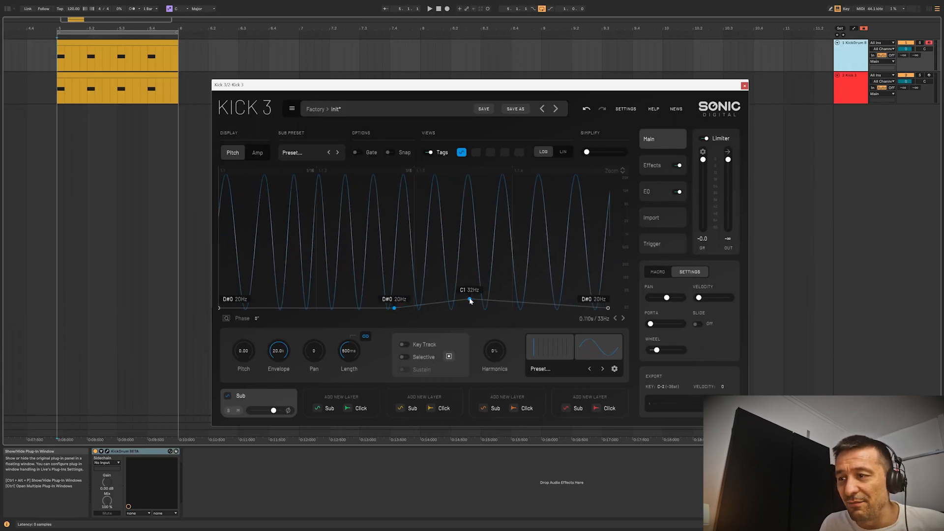
Move the second middle node later to about F#2, 91 Hz, and turn off phase lock on both middle nodes.
{"action": "left_click_drag", "start_coordinate": [469, 300], "coordinate": [558, 258]}
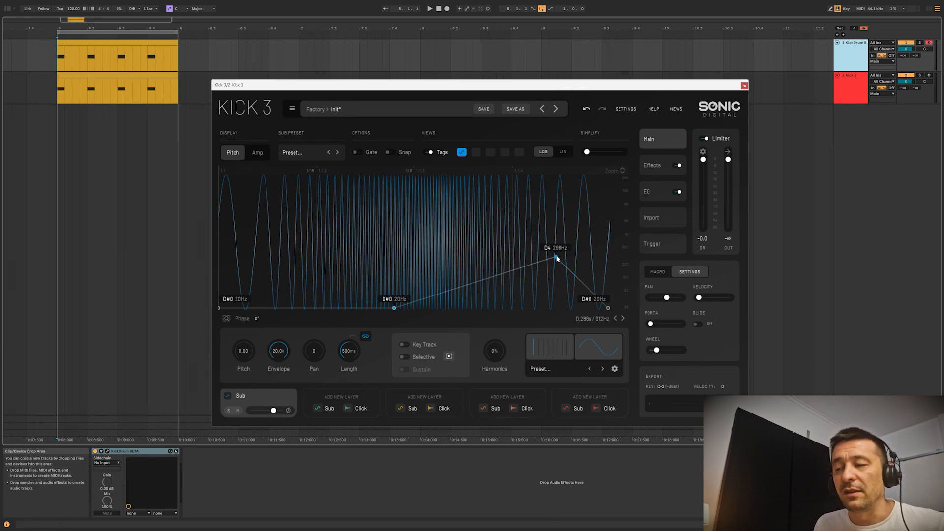
{"action": "left_click_drag", "start_coordinate": [556, 257], "coordinate": [544, 281]}
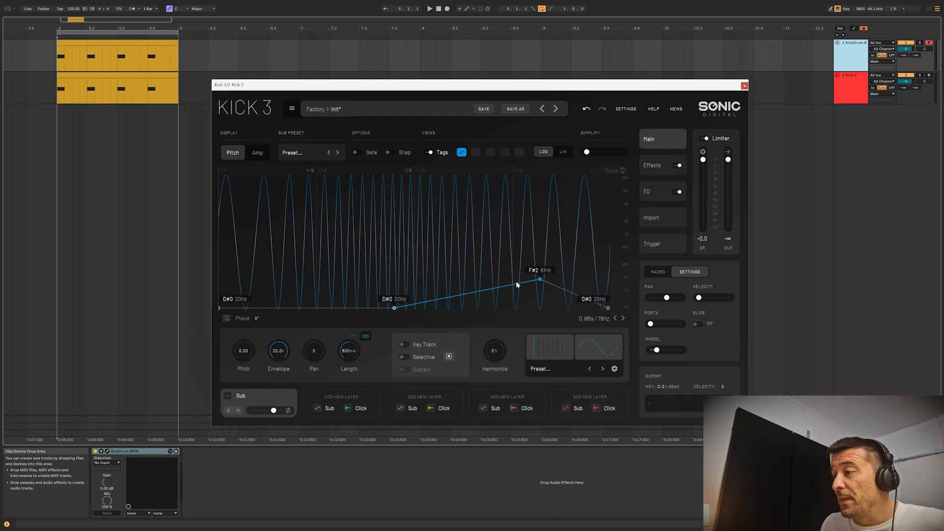
{"action": "right_click", "coordinate": [541, 281]}
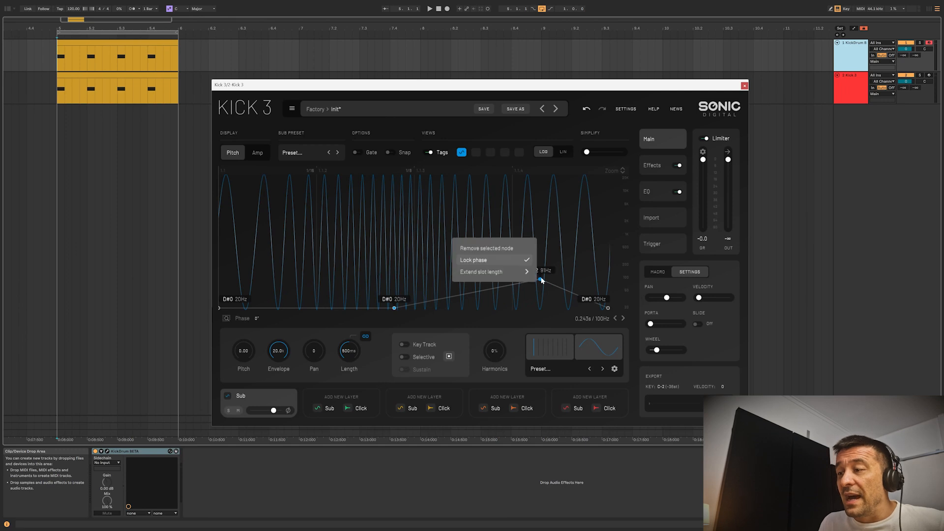
{"action": "left_click", "coordinate": [465, 270]}
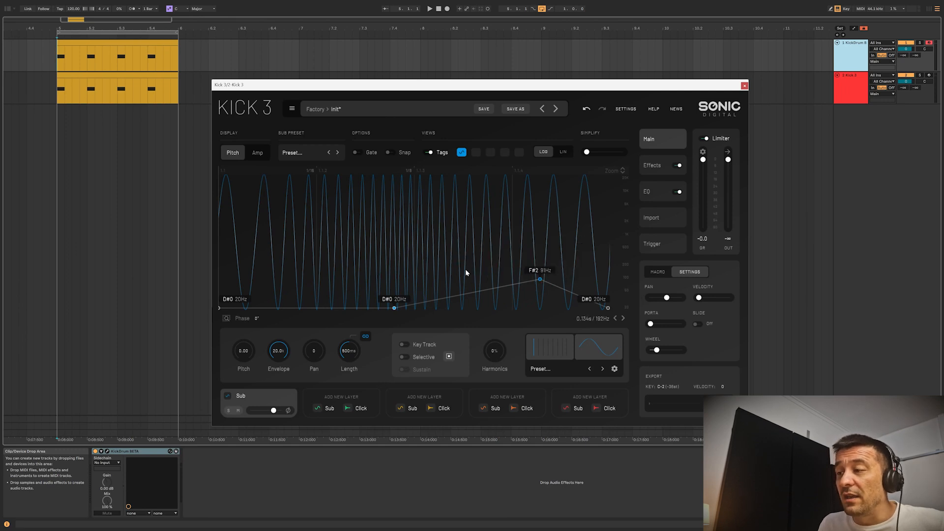
{"action": "right_click", "coordinate": [395, 309]}
{"action": "left_click", "coordinate": [417, 292]}
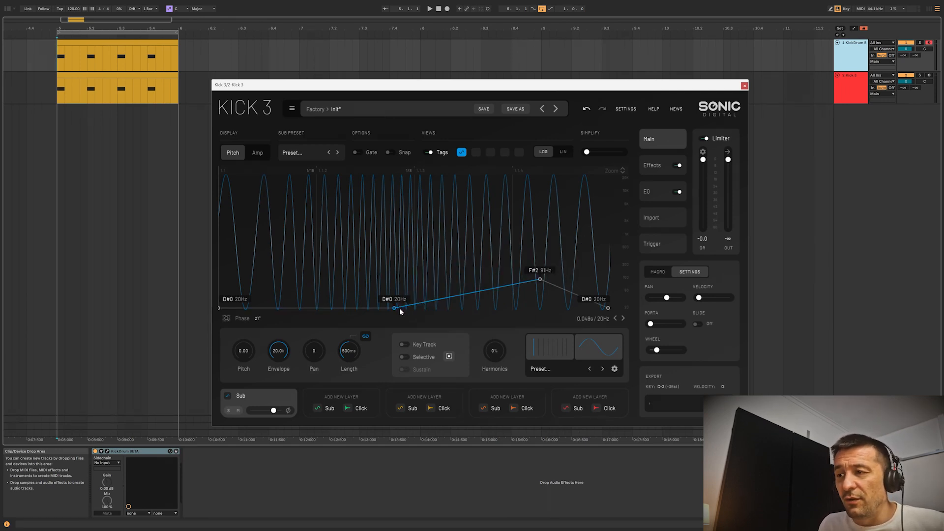
Reposition both unlocked middle nodes and flatten the pitch curve to 20 Hz.
{"action": "left_click_drag", "start_coordinate": [401, 312], "coordinate": [346, 311]}
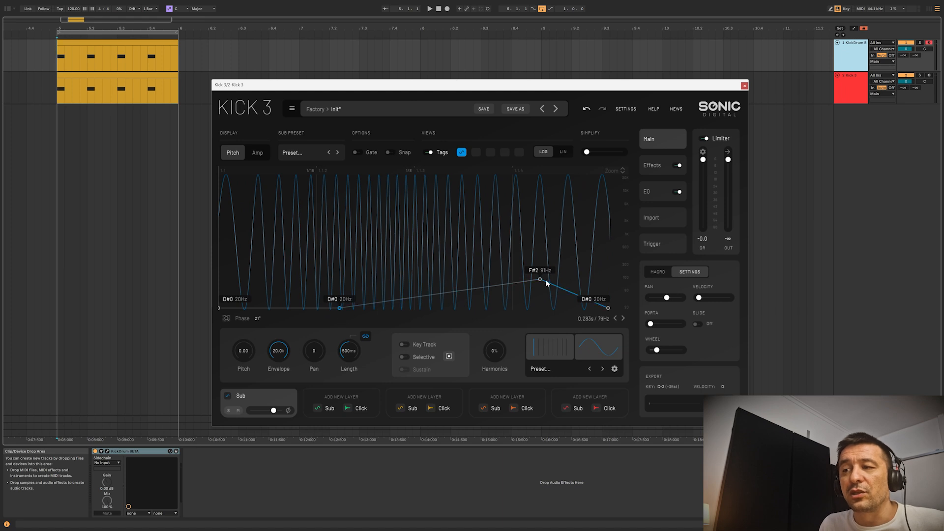
{"action": "left_click_drag", "start_coordinate": [540, 282], "coordinate": [505, 308]}
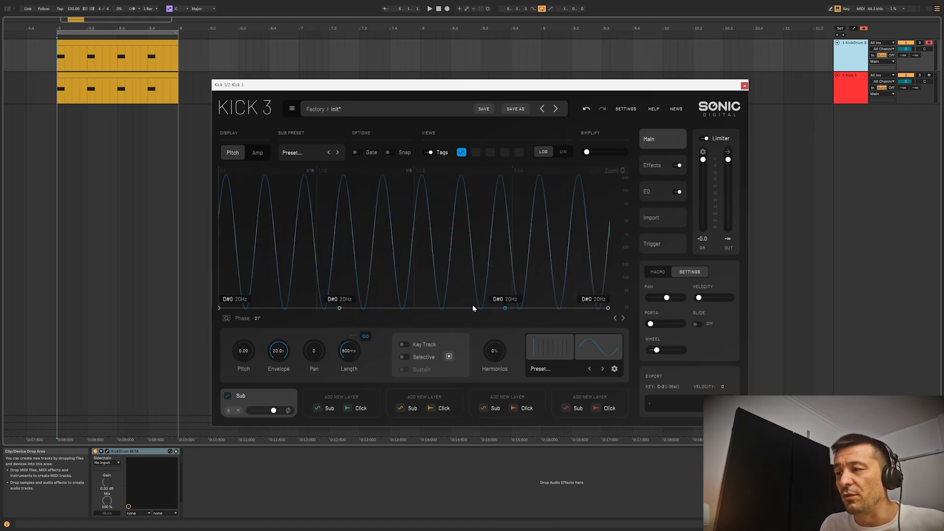
{"action": "left_click_drag", "start_coordinate": [340, 311], "coordinate": [364, 307]}
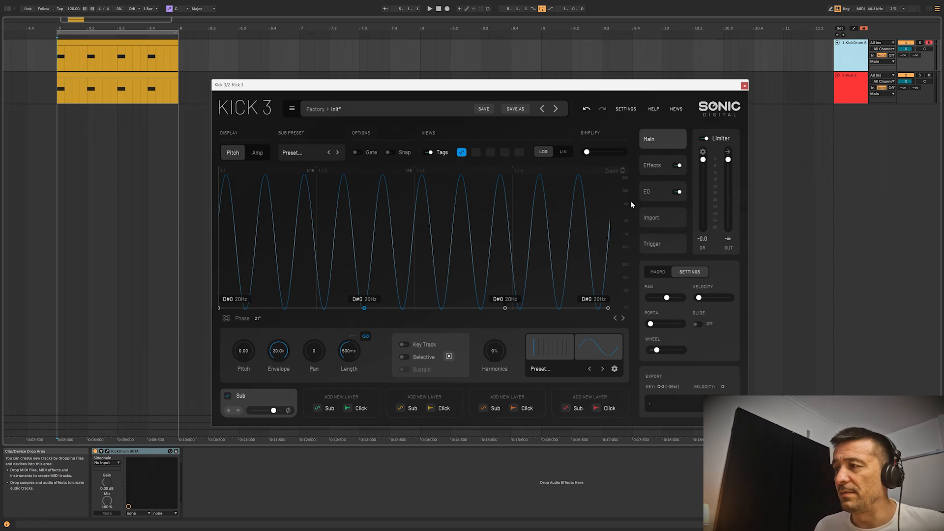
Switch off the effects and set the second EQ band to about 140 Hz with -15 dB gain.
{"action": "left_click", "coordinate": [652, 192]}
{"action": "left_click", "coordinate": [666, 165]}
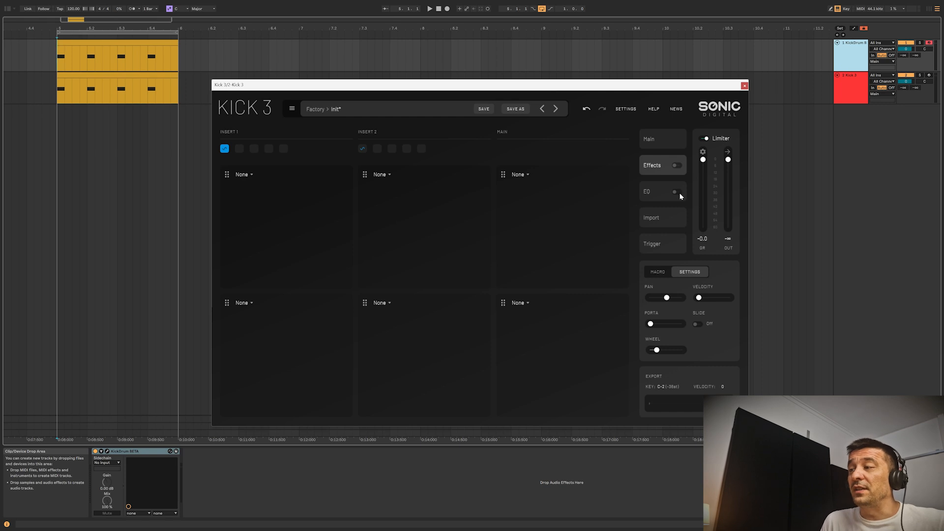
{"action": "left_click", "coordinate": [659, 193]}
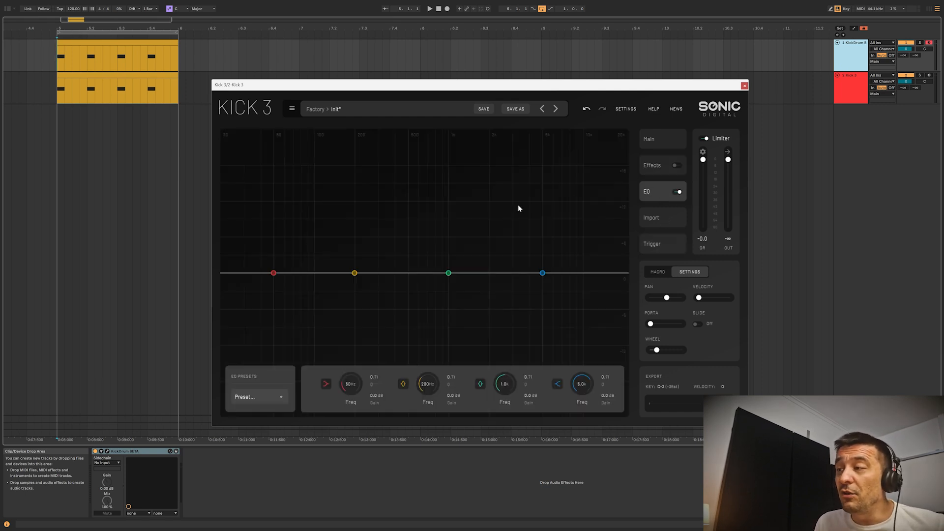
{"action": "left_click_drag", "start_coordinate": [354, 273], "coordinate": [329, 328]}
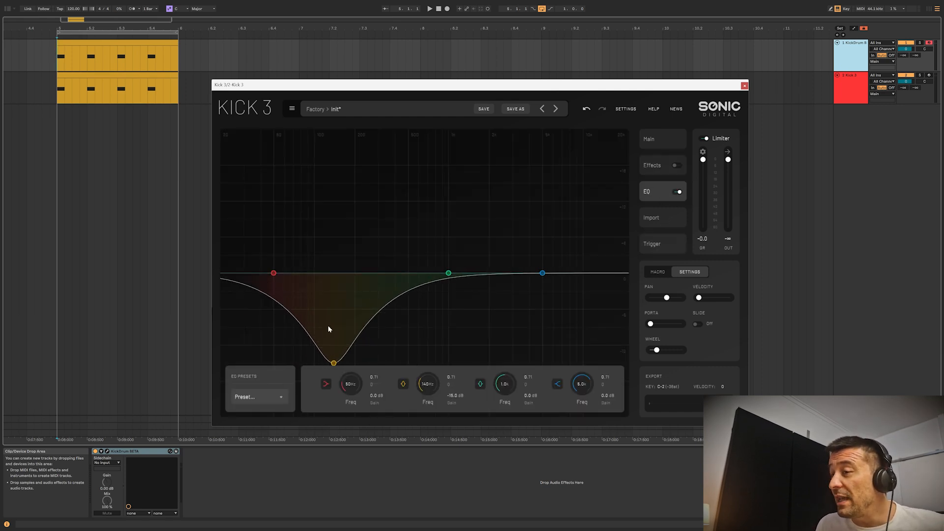
Remove both middle nodes from the pitch curve and raise its starting node to about C#6, 1.08 kHz.
{"action": "left_click", "coordinate": [659, 139]}
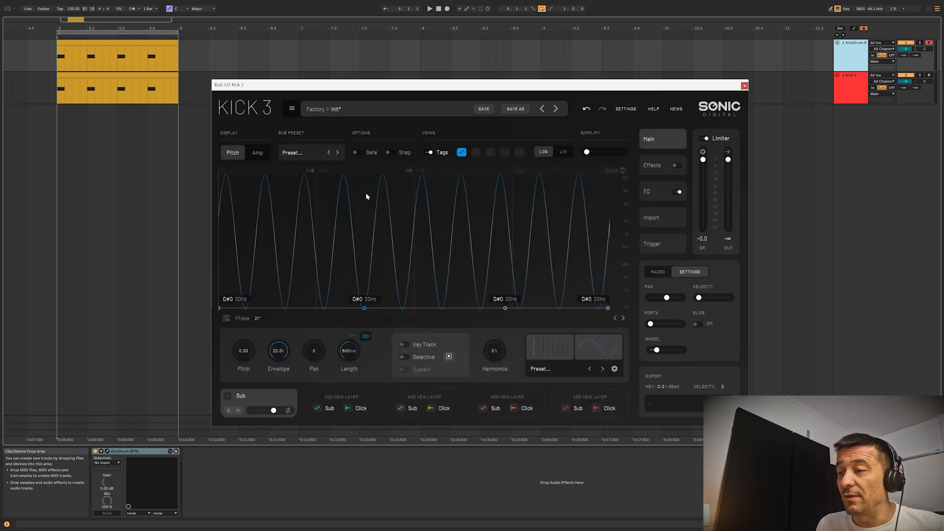
{"action": "double_click", "coordinate": [365, 309]}
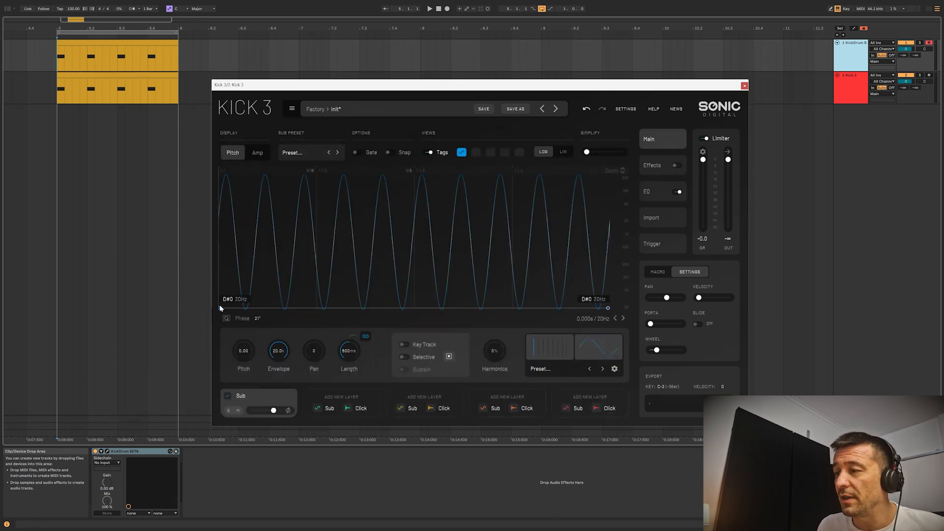
{"action": "left_click_drag", "start_coordinate": [219, 308], "coordinate": [210, 231]}
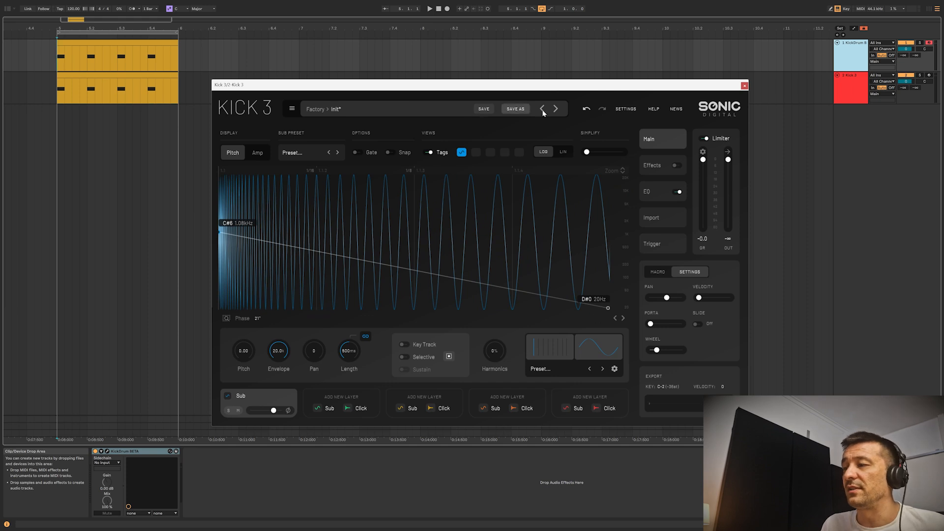
Move the second EQ band's cut to about 235 Hz and narrow it to a Q of about 1.02.
{"action": "left_click", "coordinate": [662, 195]}
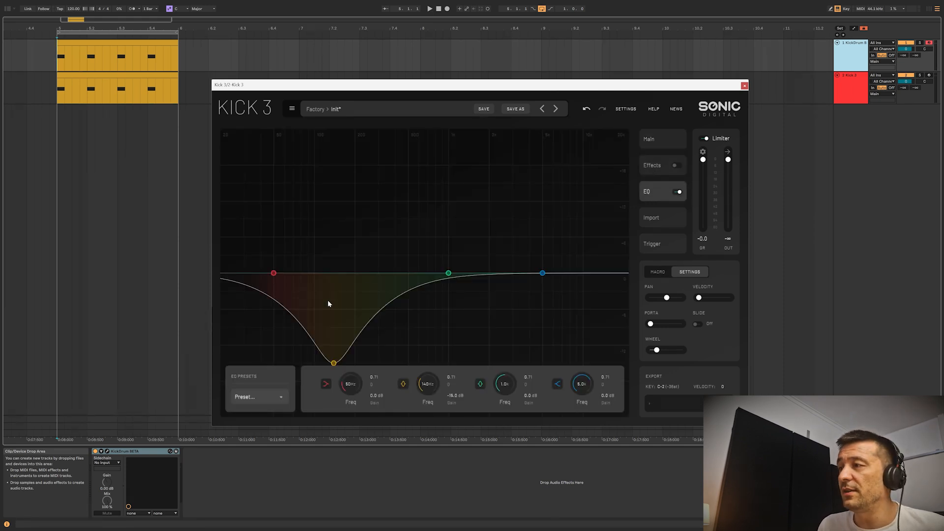
{"action": "left_click_drag", "start_coordinate": [333, 363], "coordinate": [364, 391]}
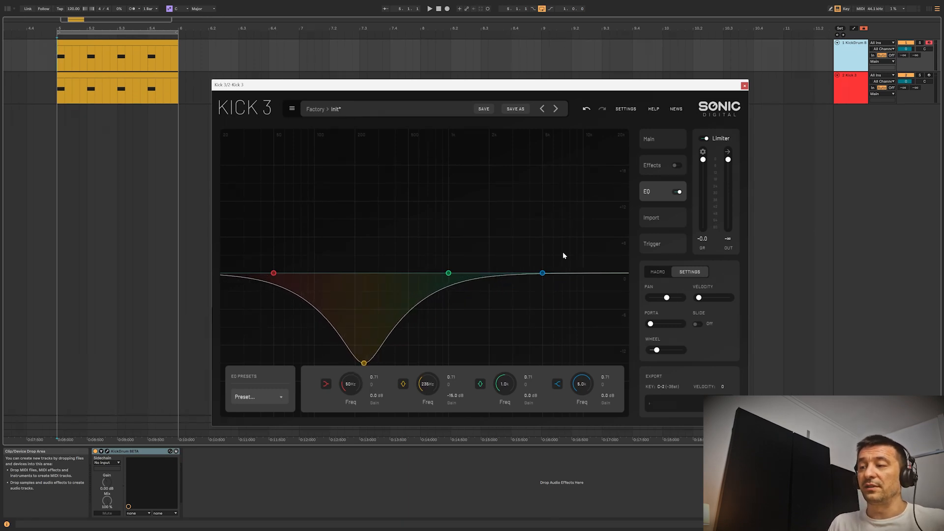
{"action": "scroll", "coordinate": [364, 365], "scroll_direction": "up", "scroll_amount": 8}
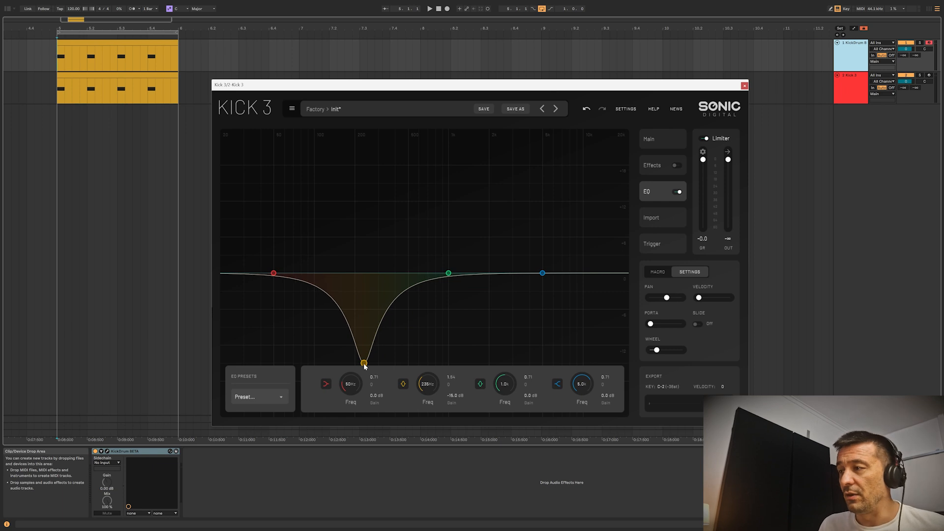
{"action": "scroll", "coordinate": [364, 363], "scroll_direction": "down", "scroll_amount": 5}
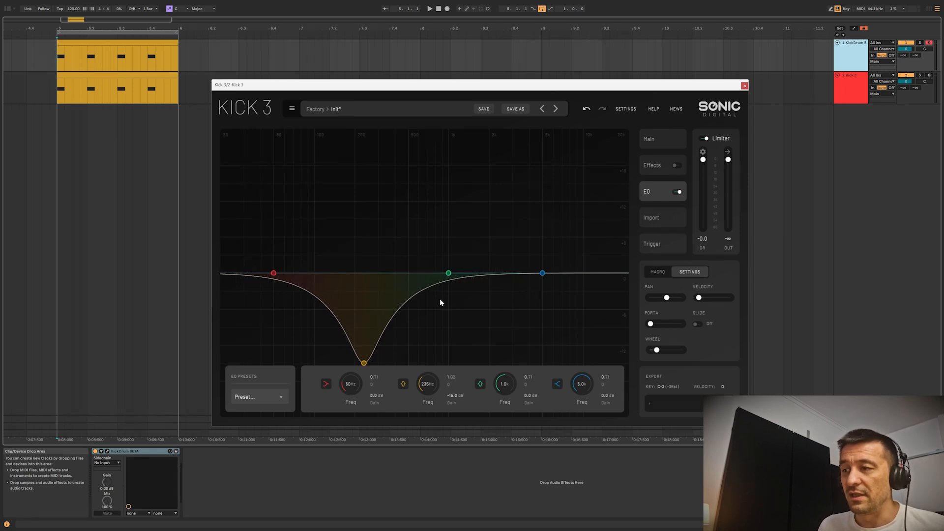
Check the waveform display, switch the EQ off and on again, and shift its second band to about 249 Hz.
{"action": "left_click", "coordinate": [662, 141]}
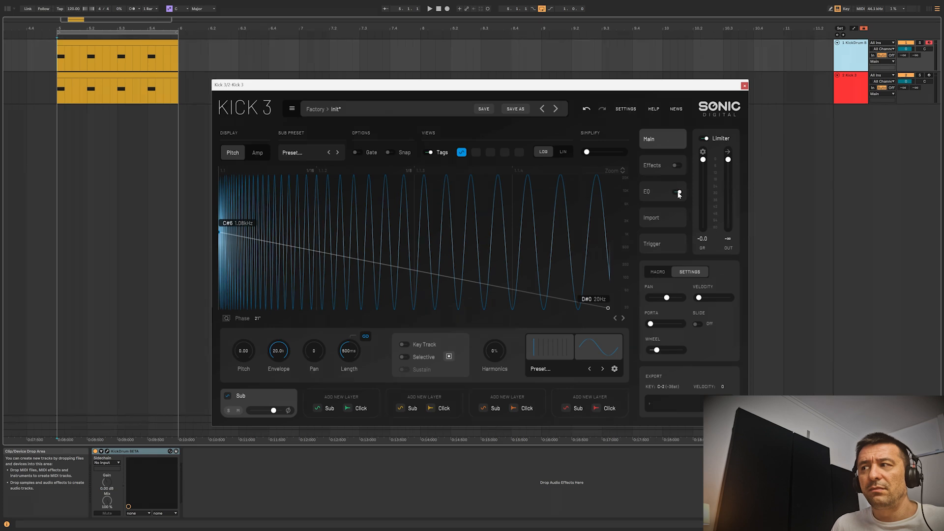
{"action": "left_click", "coordinate": [654, 196]}
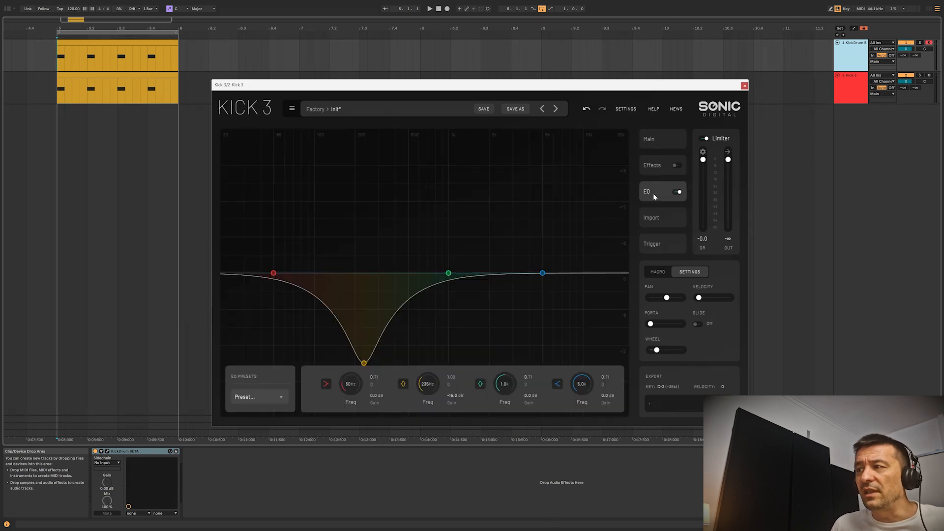
{"action": "left_click", "coordinate": [680, 193]}
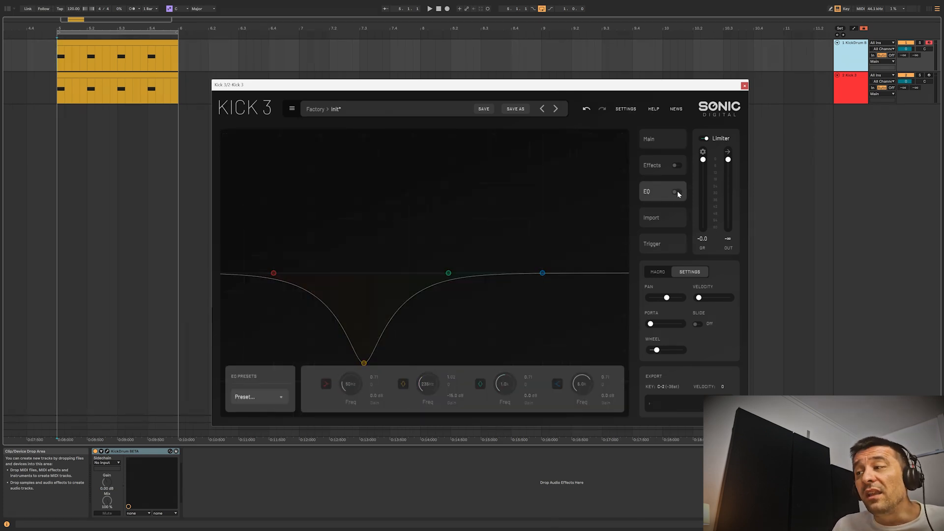
{"action": "left_click", "coordinate": [677, 193]}
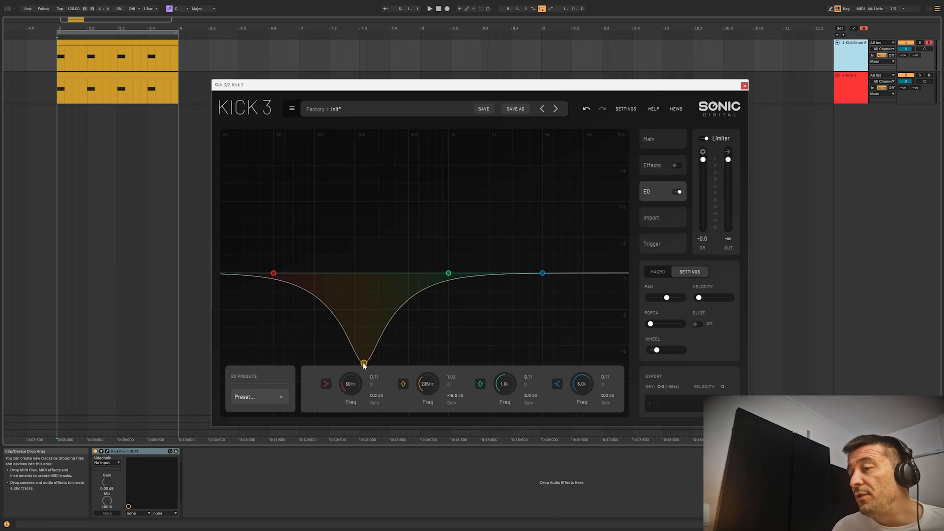
{"action": "left_click_drag", "start_coordinate": [375, 369], "coordinate": [366, 369]}
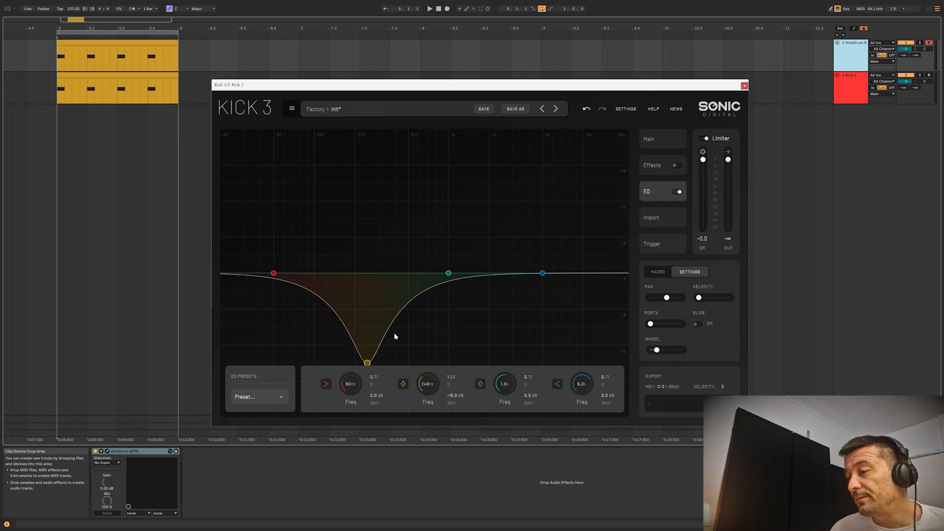
Add a node to the falling pitch curve at about D#2, 78 Hz and lock its phase.
{"action": "left_click", "coordinate": [650, 140]}
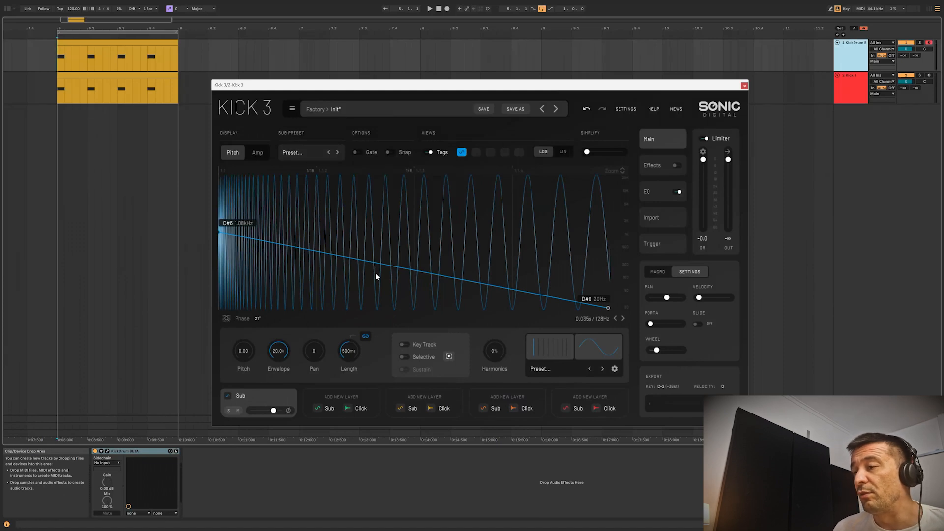
{"action": "left_click_drag", "start_coordinate": [376, 273], "coordinate": [294, 283]}
{"action": "right_click", "coordinate": [429, 239]}
{"action": "left_click", "coordinate": [439, 255]}
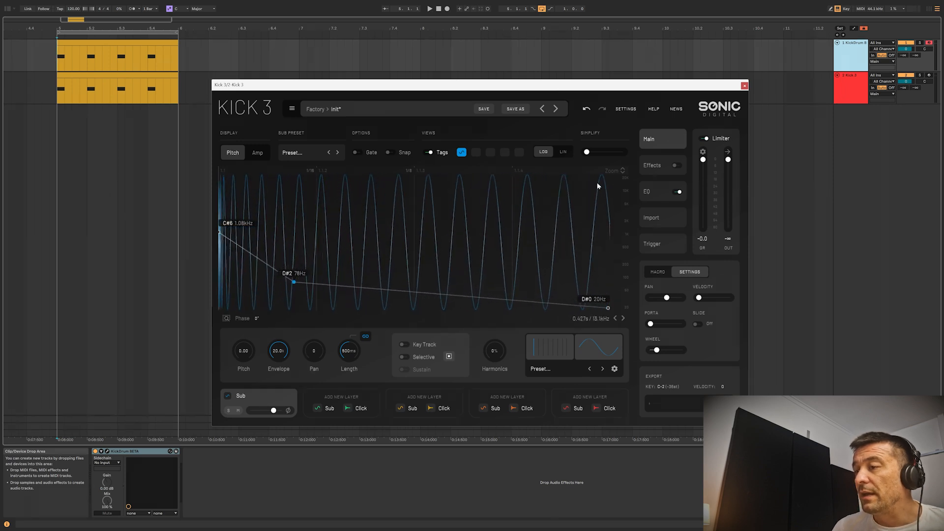
Switch the EQ off and back on while comparing the phase-locked waveform.
{"action": "left_click", "coordinate": [663, 191]}
{"action": "left_click", "coordinate": [662, 139]}
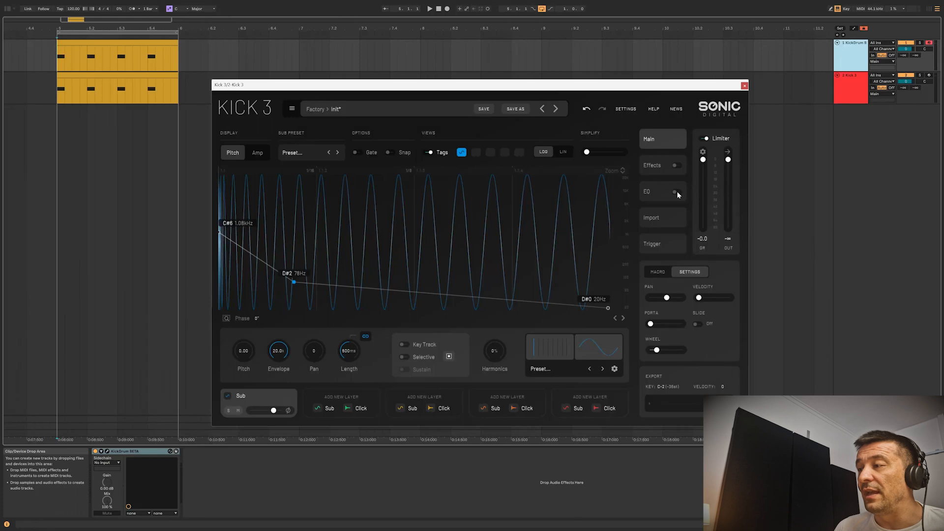
{"action": "left_click", "coordinate": [677, 193]}
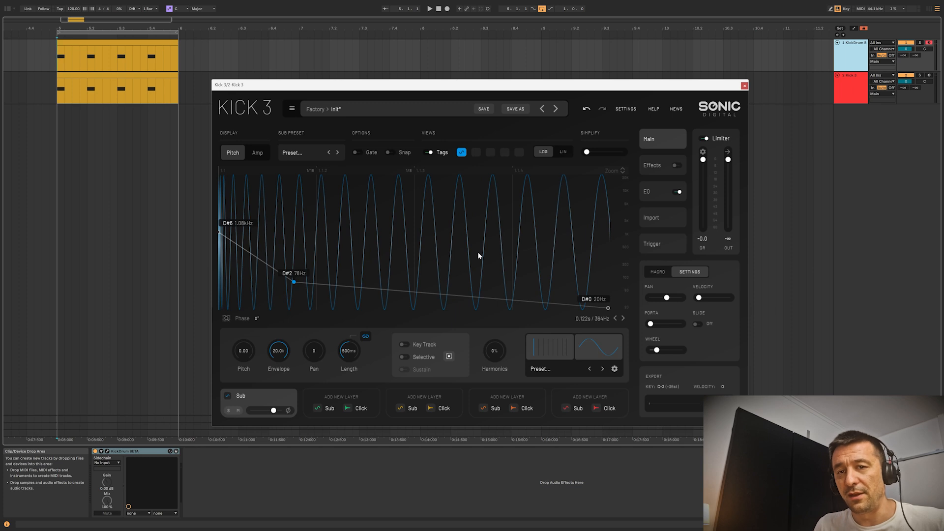
Move the pitch curve's middle node to about E1, 41 Hz, and shift the second EQ band to about 250 Hz.
{"action": "left_click_drag", "start_coordinate": [294, 281], "coordinate": [369, 297]}
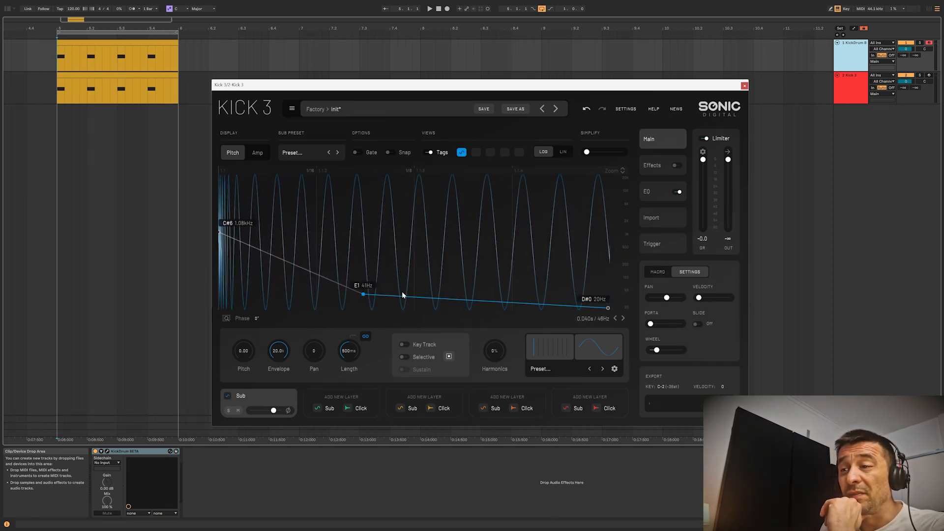
{"action": "left_click", "coordinate": [656, 198]}
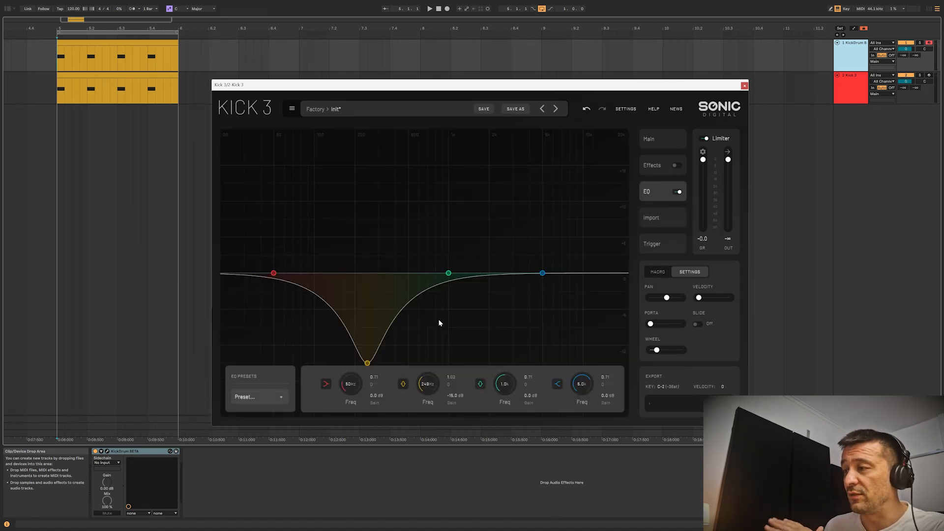
{"action": "mouse_move", "coordinate": [367, 362]}
{"action": "left_mouse_down"}
{"action": "mouse_move", "coordinate": [376, 364]}
{"action": "mouse_move", "coordinate": [367, 372]}
{"action": "left_mouse_up"}
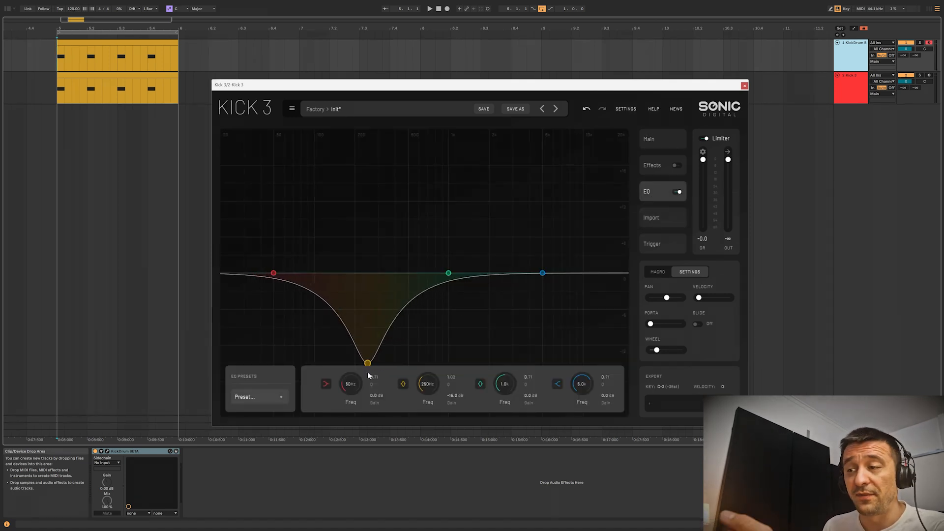
{"action": "left_click", "coordinate": [660, 144]}
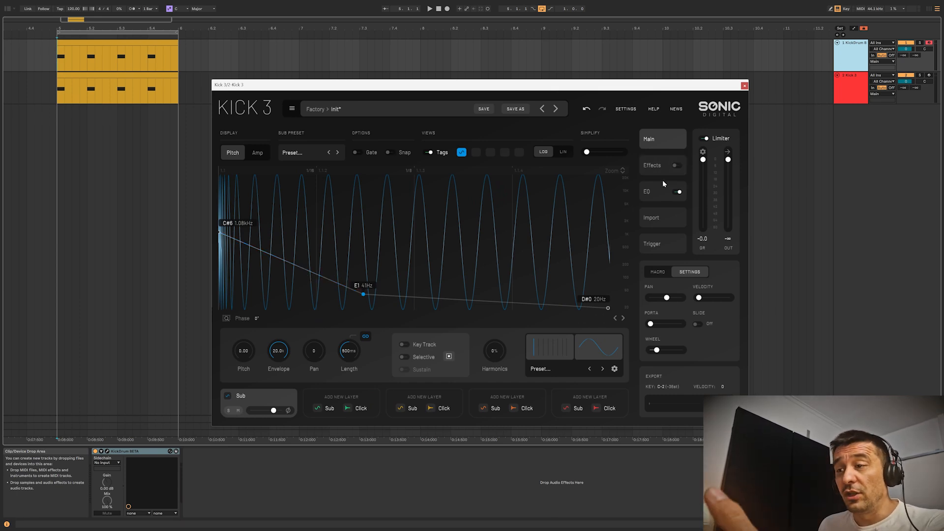
Shift the second EQ band to about 247 Hz and raise the pitch curve's middle node to about G#1, 52 Hz.
{"action": "left_click", "coordinate": [653, 192]}
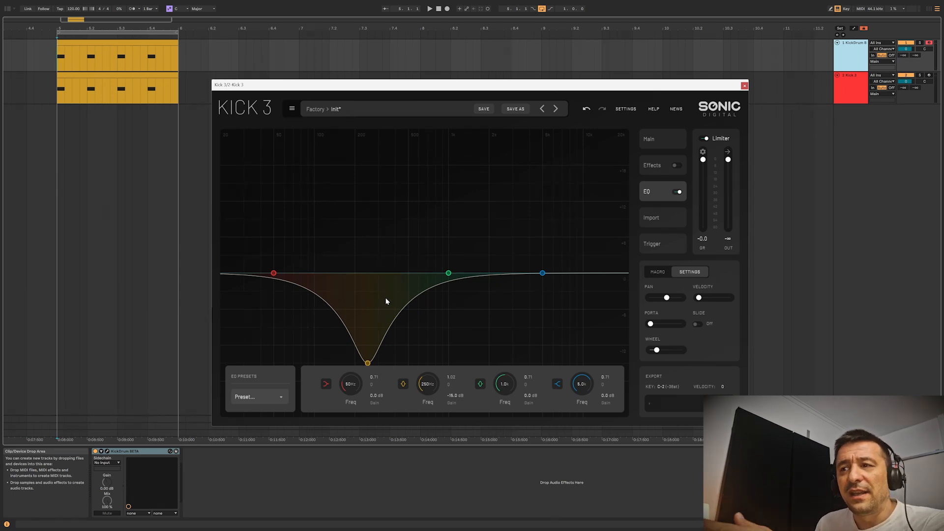
{"action": "left_click_drag", "start_coordinate": [368, 364], "coordinate": [368, 362]}
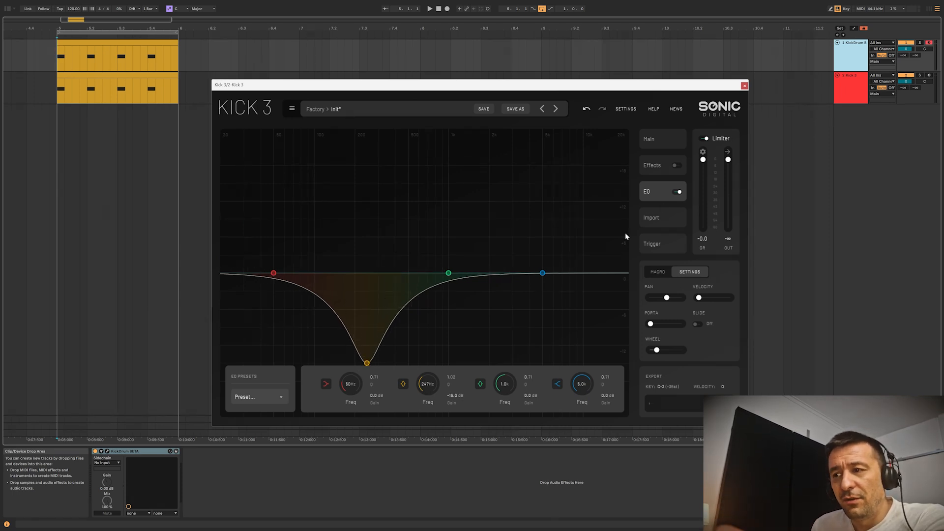
{"action": "left_click", "coordinate": [655, 138]}
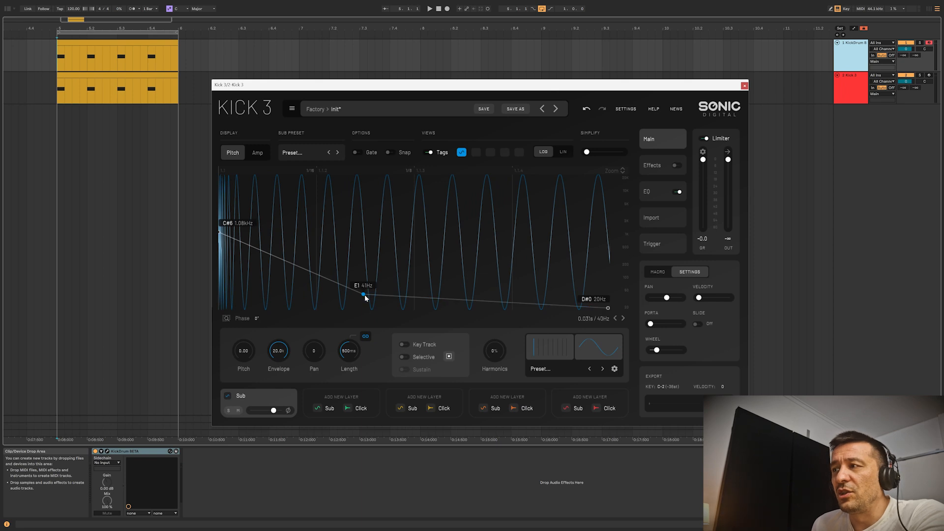
{"action": "mouse_move", "coordinate": [363, 293]}
{"action": "left_mouse_down"}
{"action": "mouse_move", "coordinate": [362, 268]}
{"action": "mouse_move", "coordinate": [364, 292]}
{"action": "left_mouse_up"}
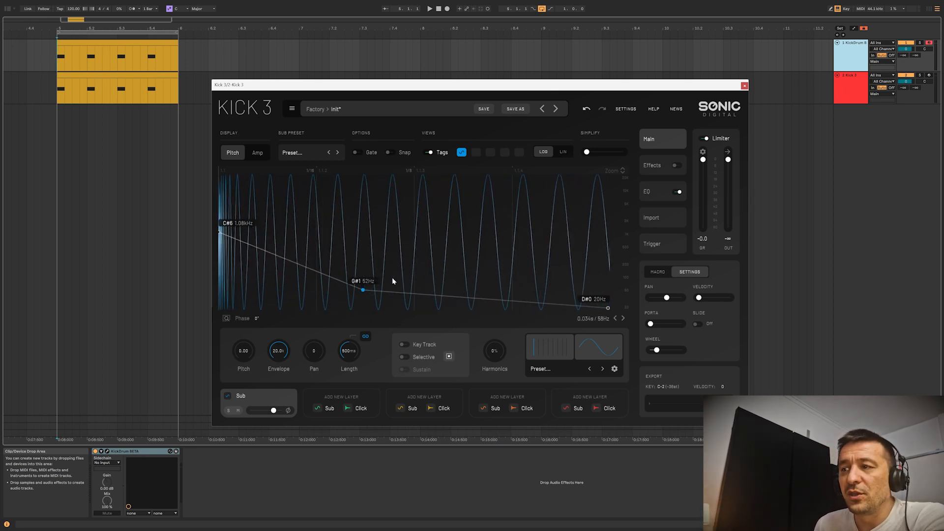
Switch to KickDrum and move its EQ cut up to about 4650 Hz at about -15.2 dB.
{"action": "left_click", "coordinate": [107, 451]}
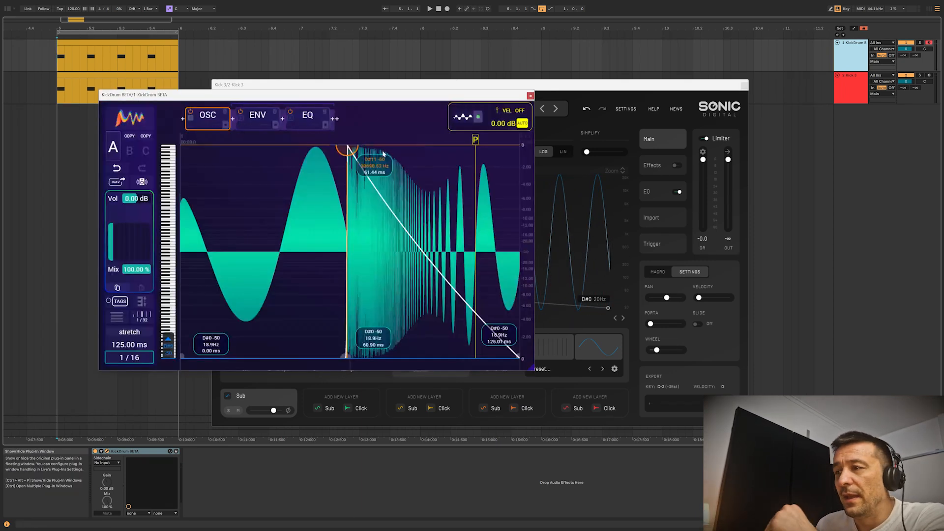
{"action": "left_click_drag", "start_coordinate": [318, 95], "coordinate": [346, 88]}
{"action": "left_click", "coordinate": [346, 123]}
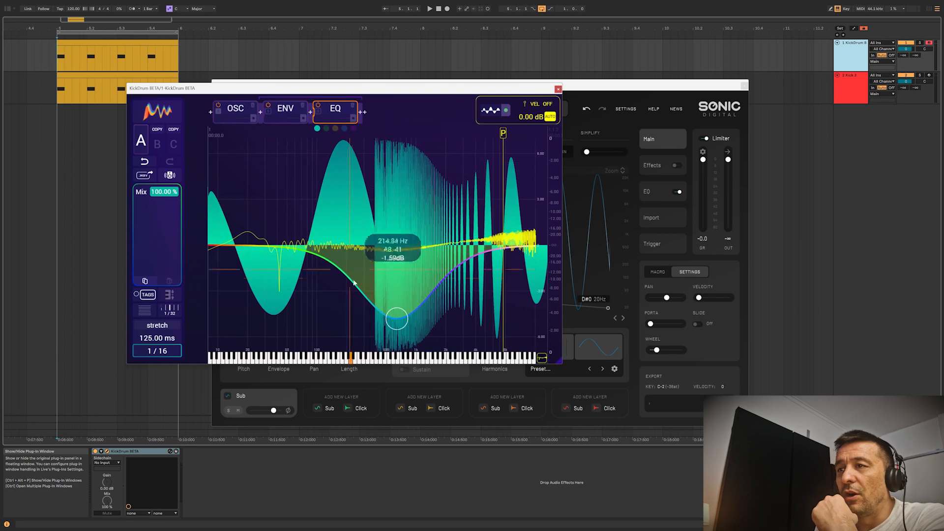
{"action": "left_click_drag", "start_coordinate": [396, 320], "coordinate": [487, 402]}
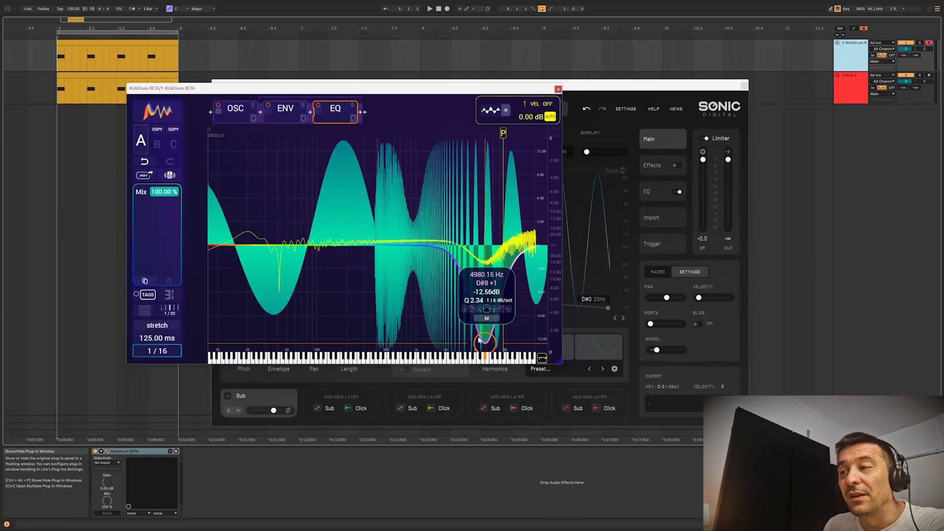
{"action": "mouse_move", "coordinate": [480, 340]}
{"action": "left_mouse_down"}
{"action": "mouse_move", "coordinate": [500, 350]}
{"action": "mouse_move", "coordinate": [455, 354]}
{"action": "mouse_move", "coordinate": [482, 354]}
{"action": "left_mouse_up"}
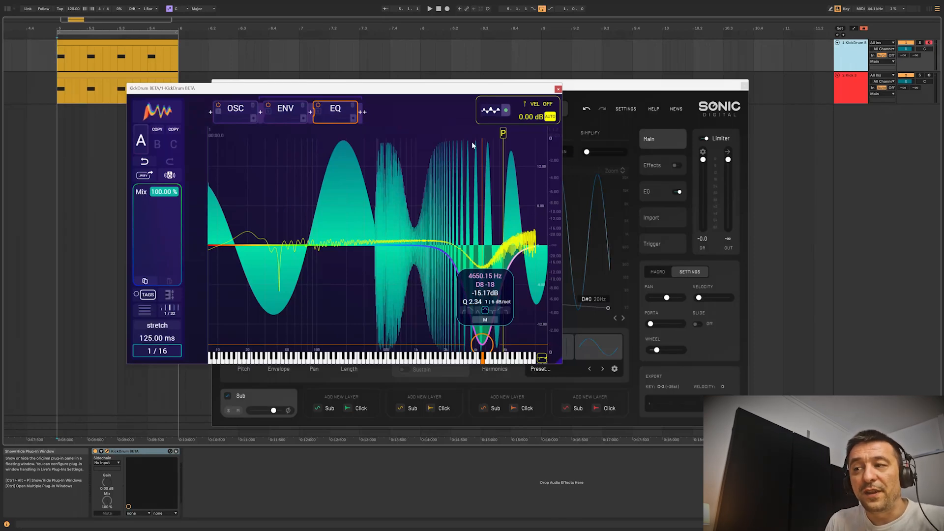
Move the phase marker to the end of the KickDrum waveform.
{"action": "mouse_move", "coordinate": [504, 142]}
{"action": "left_mouse_down"}
{"action": "mouse_move", "coordinate": [486, 147]}
{"action": "mouse_move", "coordinate": [539, 150]}
{"action": "mouse_move", "coordinate": [200, 137]}
{"action": "mouse_move", "coordinate": [511, 147]}
{"action": "left_mouse_up"}
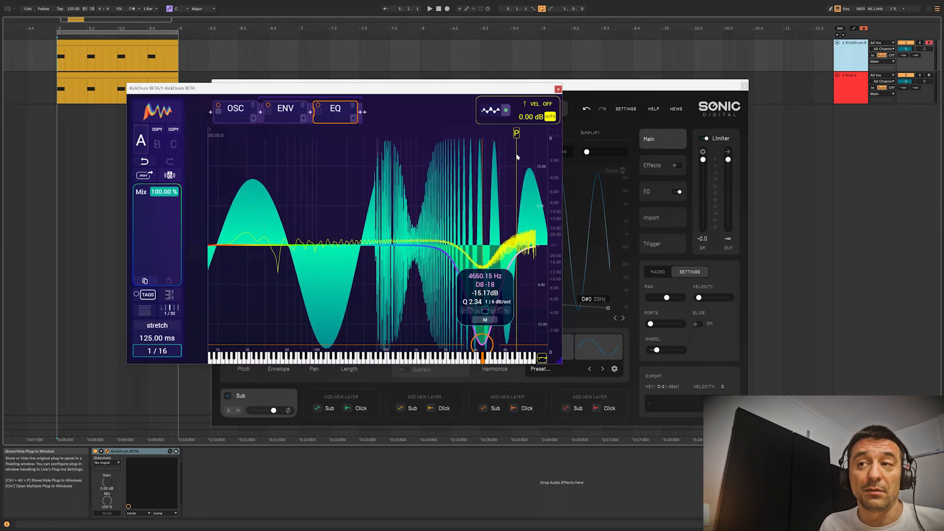
{"action": "left_click_drag", "start_coordinate": [511, 154], "coordinate": [545, 148]}
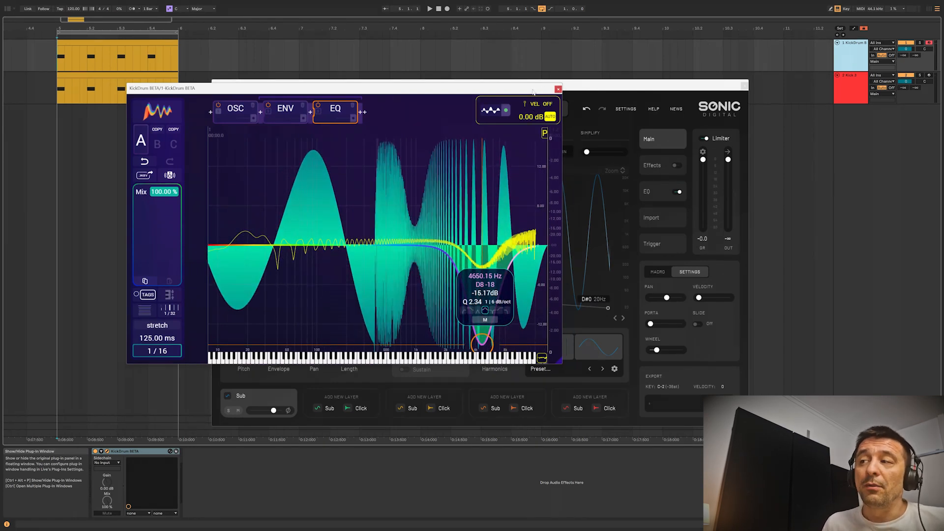
Switch back to Kick 3 and reposition its window over the arrangement.
{"action": "left_click_drag", "start_coordinate": [533, 91], "coordinate": [475, 81]}
{"action": "left_click", "coordinate": [488, 108]}
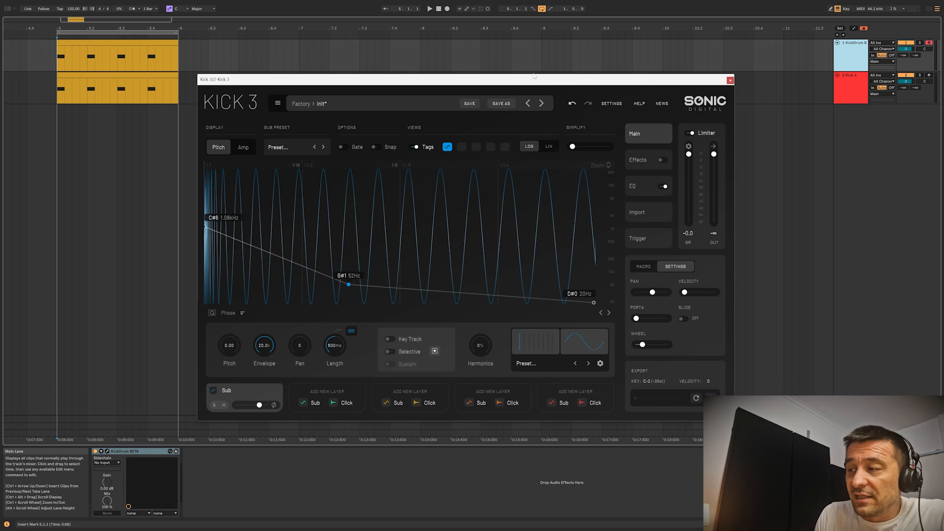
{"action": "mouse_move", "coordinate": [534, 76]}
{"action": "left_mouse_down"}
{"action": "mouse_move", "coordinate": [529, 90]}
{"action": "mouse_move", "coordinate": [518, 80]}
{"action": "left_mouse_up"}
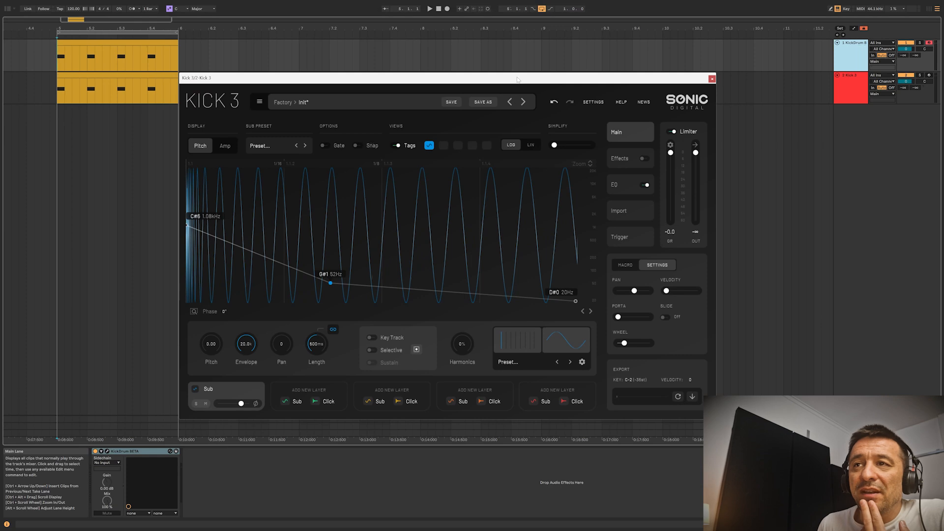